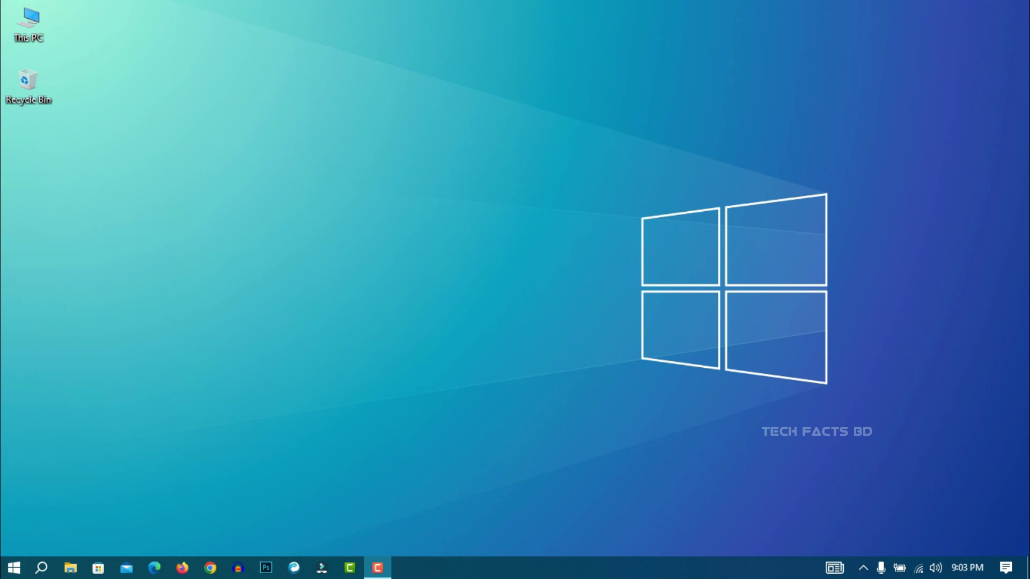
# Step: Open the user's temporary files folder by running the %temp% command
pyautogui.press('super+r')
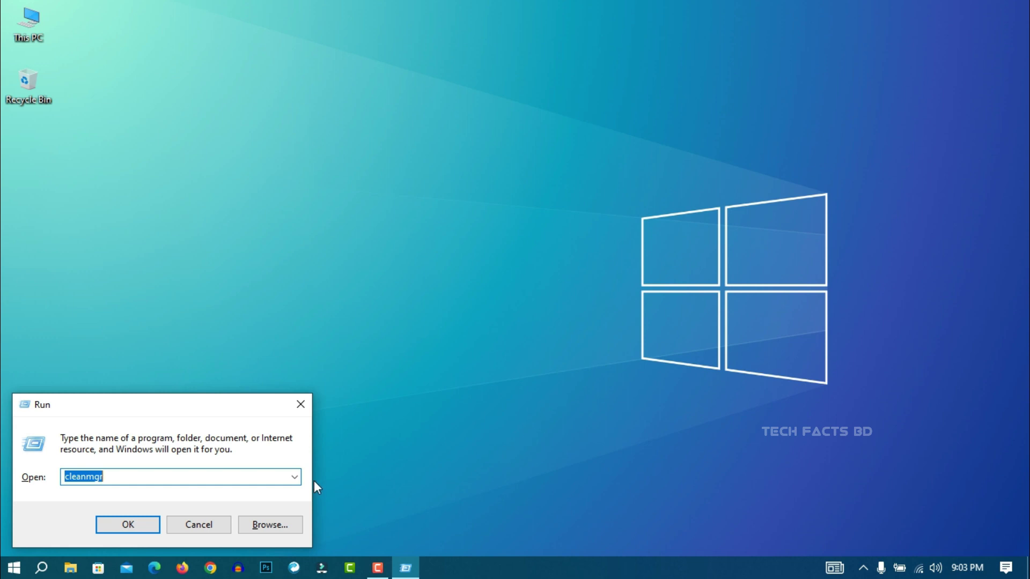
pyautogui.click(294, 477)
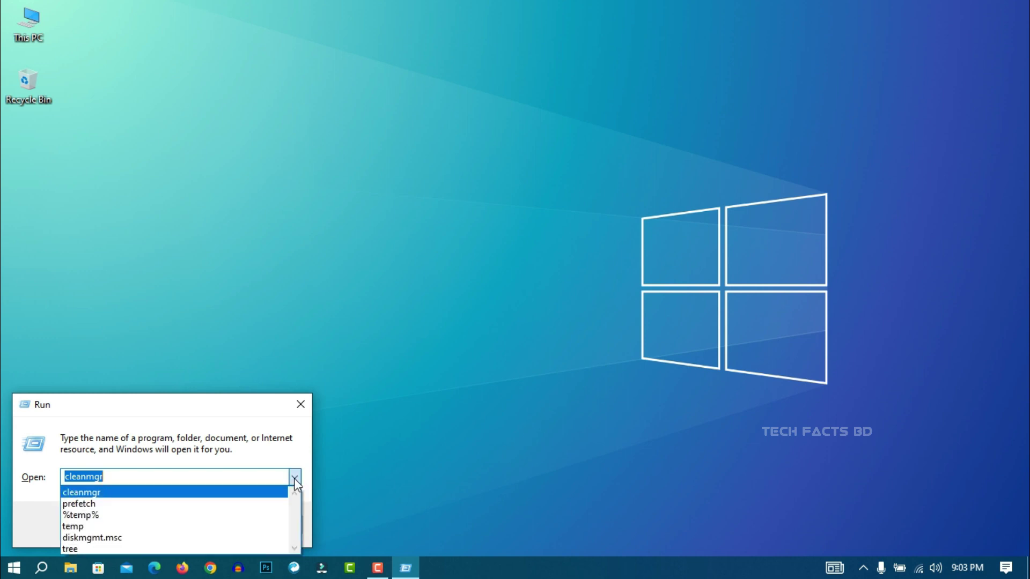
pyautogui.click(135, 516)
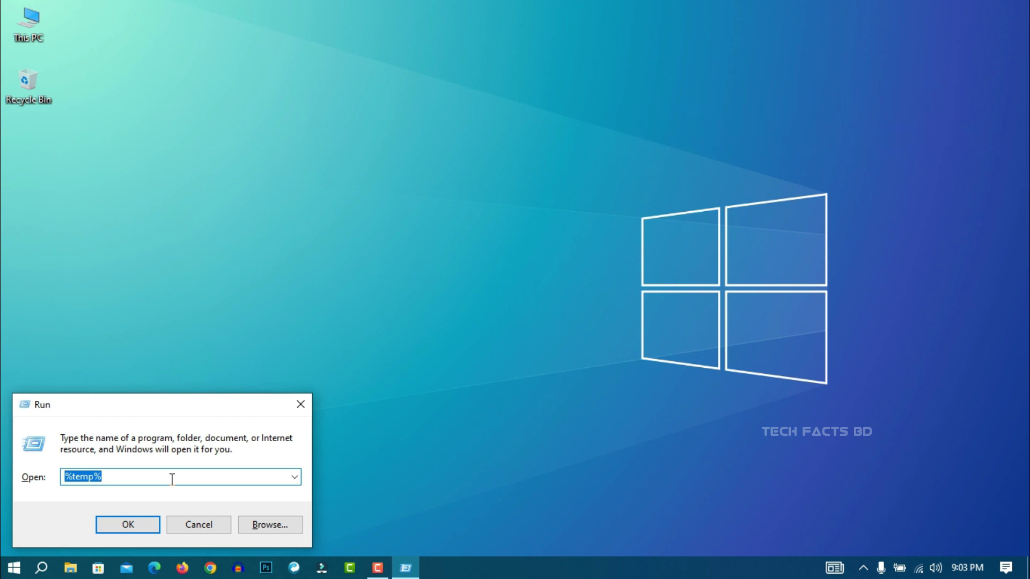
pyautogui.click(130, 527)
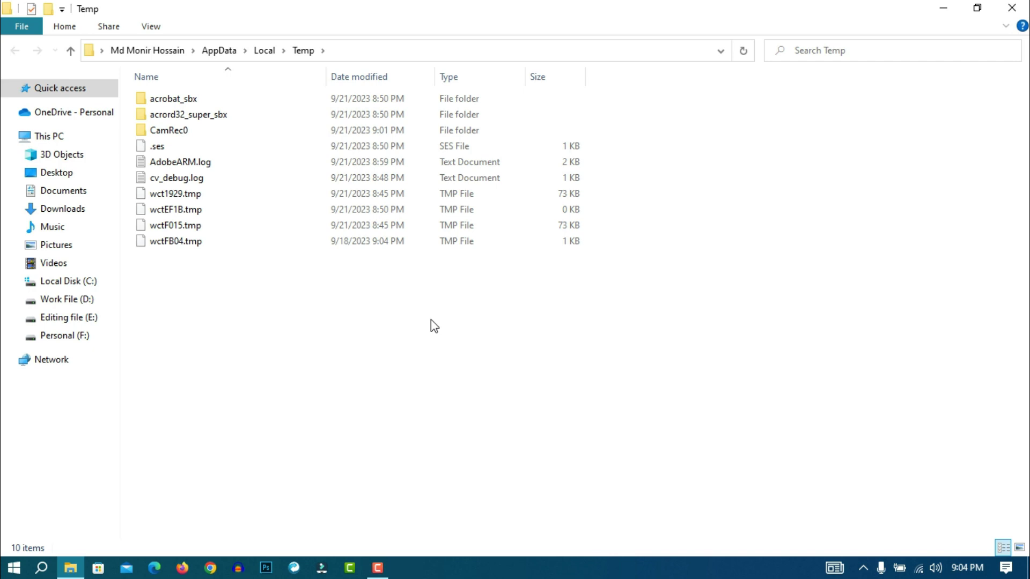
# Step: Permanently delete everything in the user Temp folder, skipping all files in use, and close the folder
pyautogui.hotkey('ctrl', 'a')
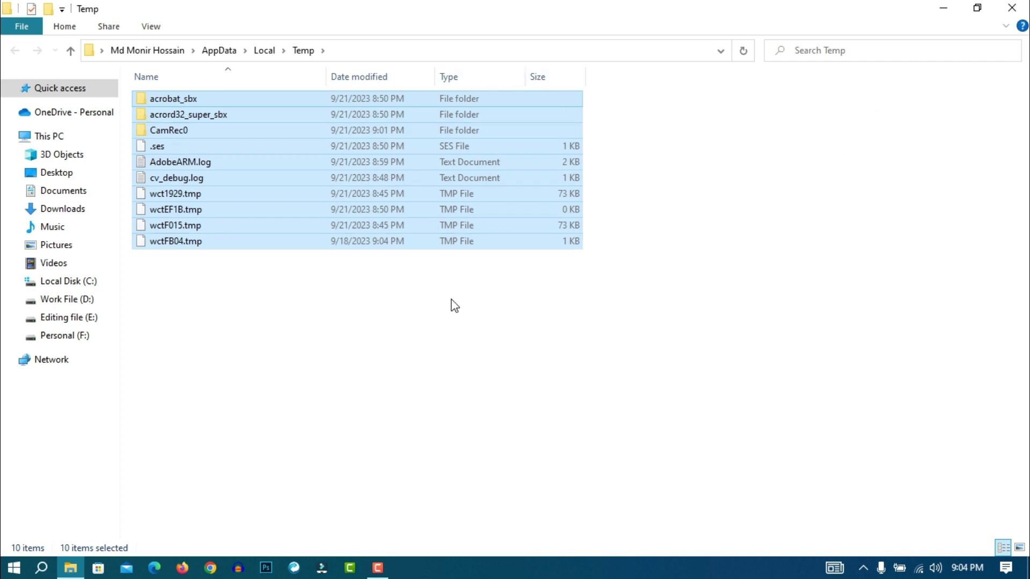
pyautogui.hotkey('shift', 'Delete')
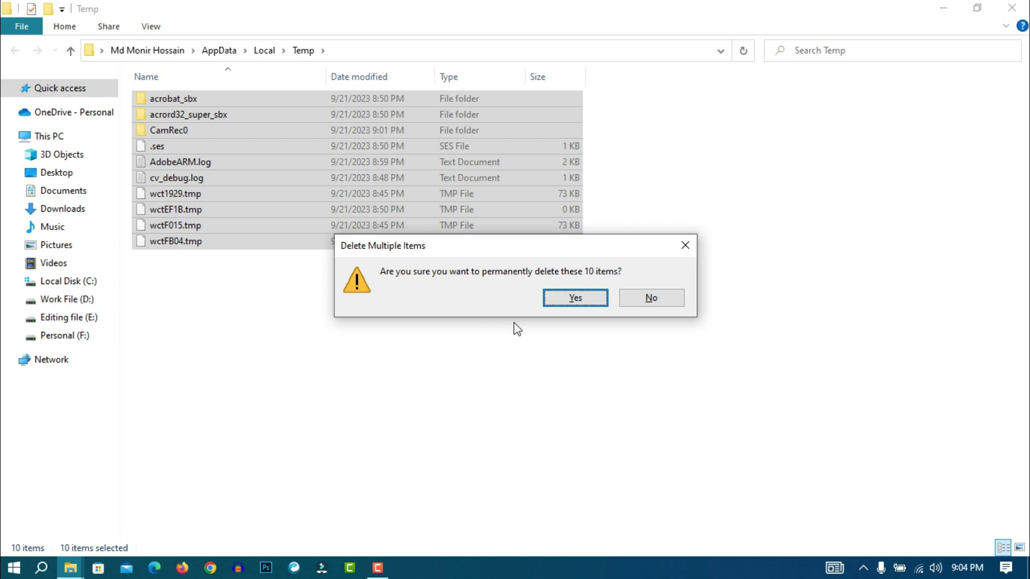
pyautogui.click(575, 298)
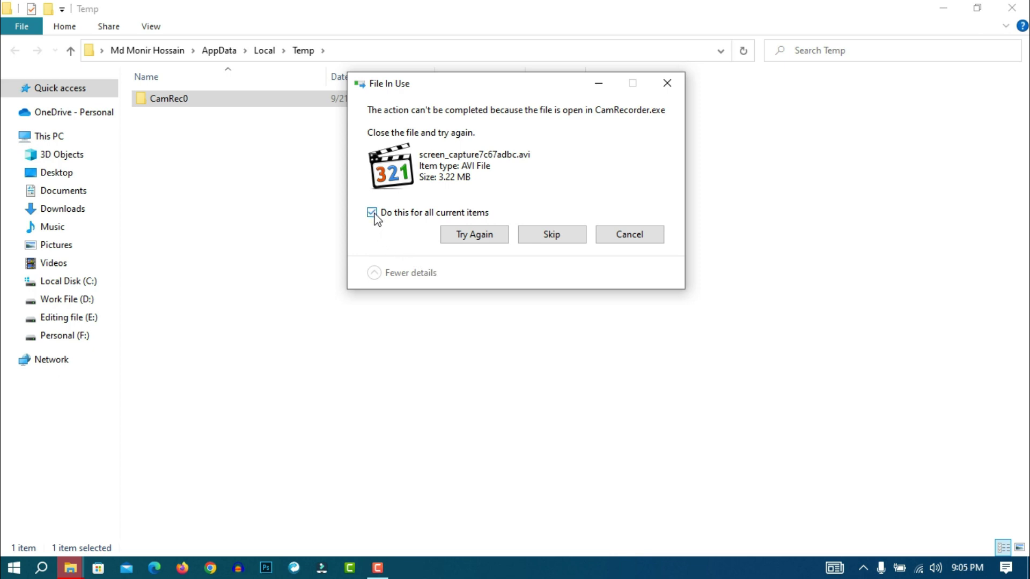
pyautogui.click(553, 238)
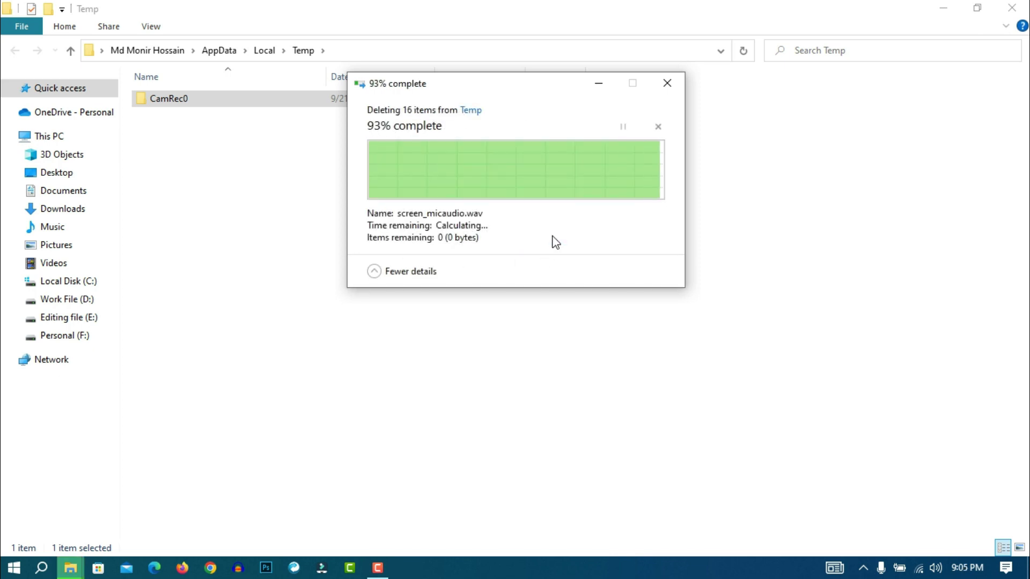
pyautogui.click(1006, 11)
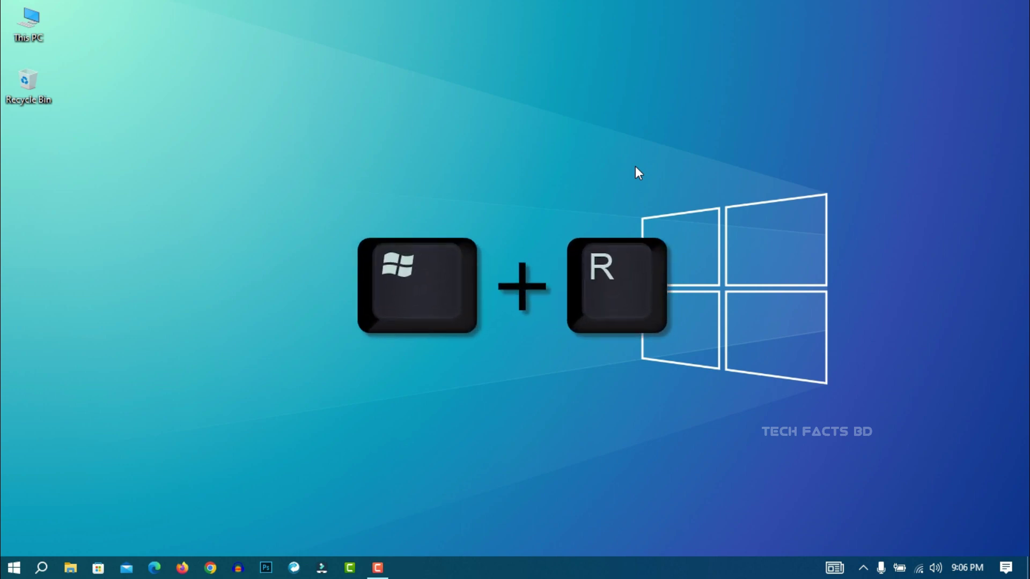
# Step: Open the Windows Temp folder by running the temp command
pyautogui.press('super+r')
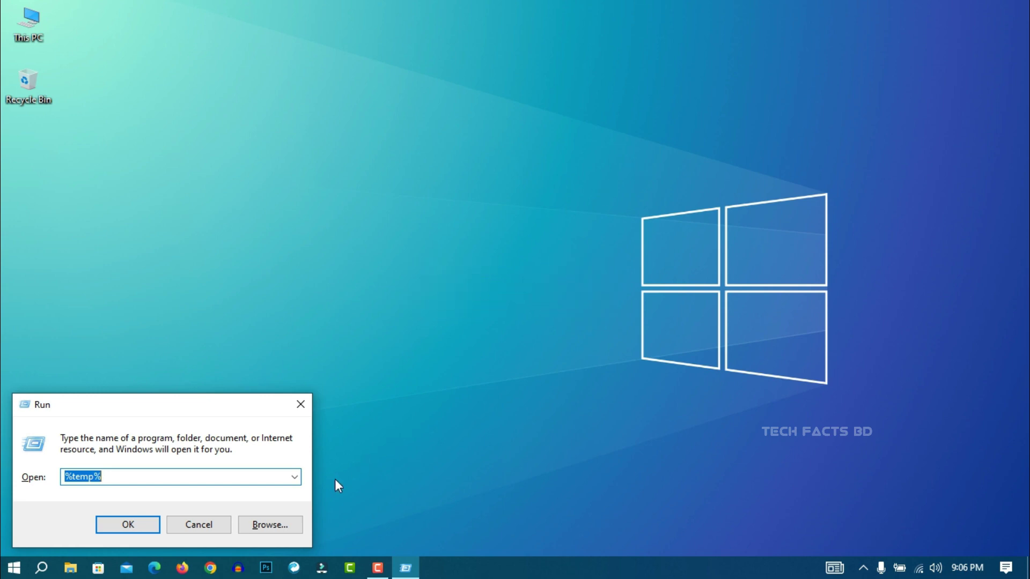
pyautogui.click(294, 477)
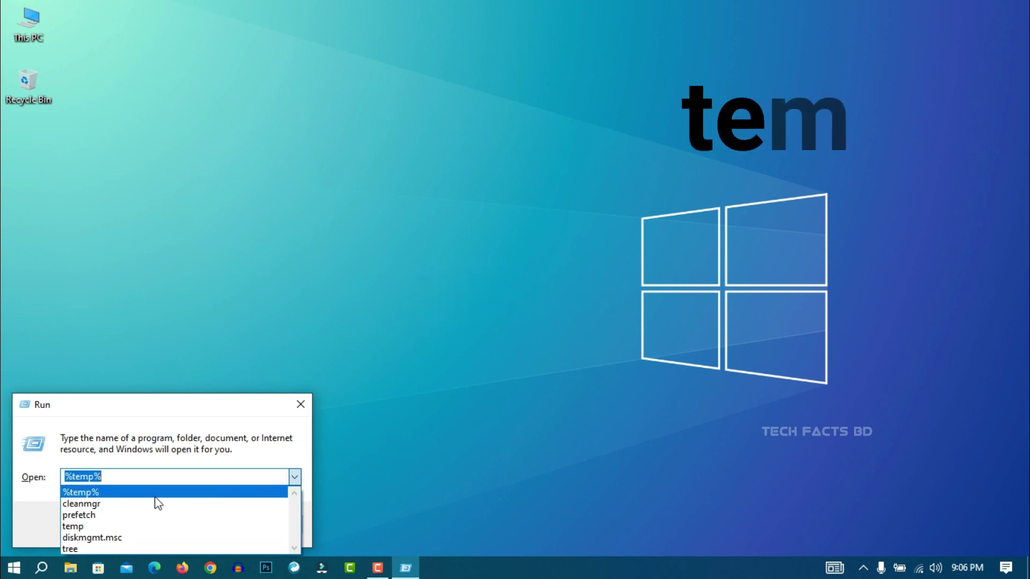
pyautogui.click(109, 526)
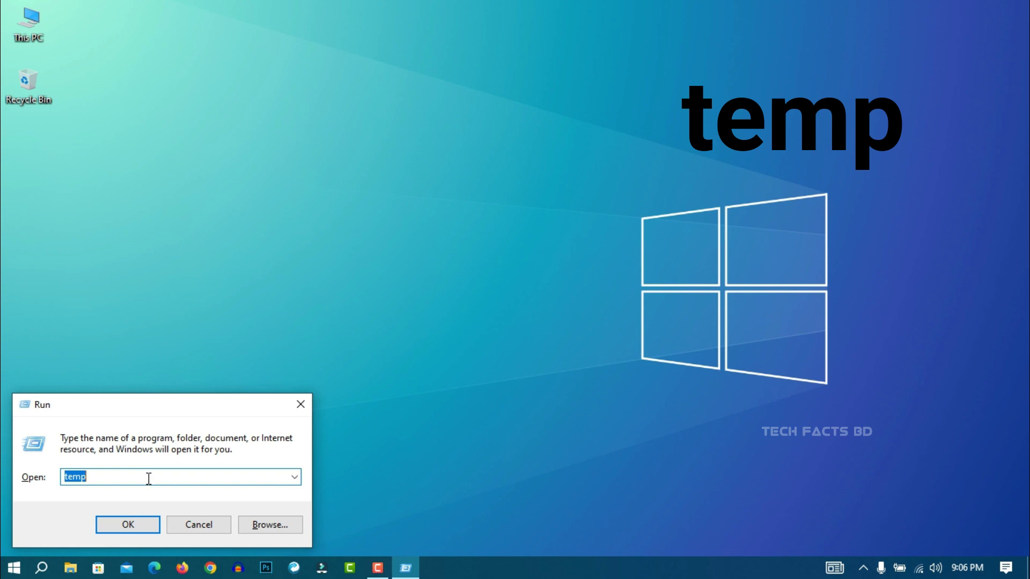
pyautogui.click(128, 525)
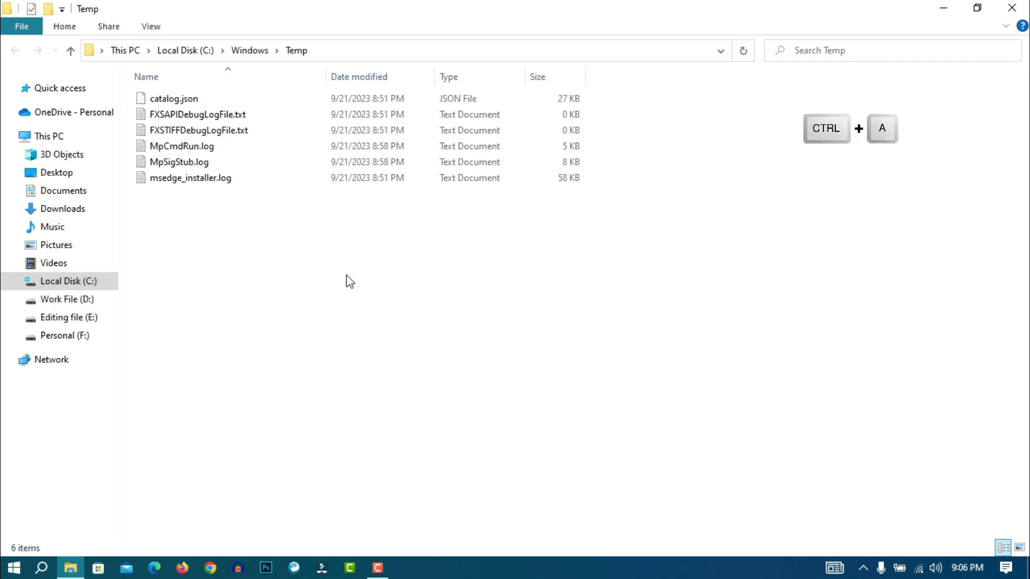
# Step: Permanently delete all files in the Windows Temp folder and close the folder
pyautogui.hotkey('ctrl', 'a')
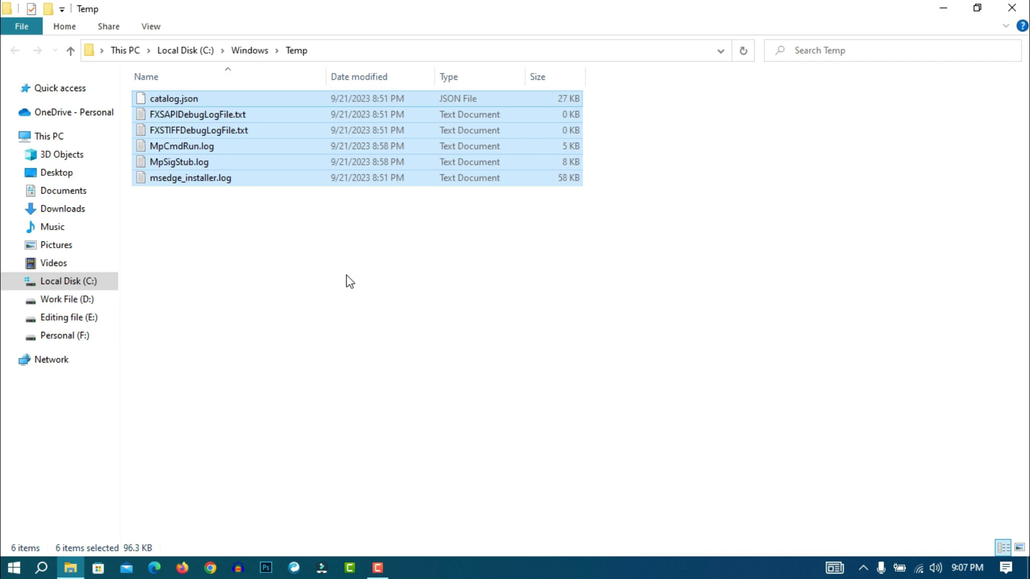
pyautogui.hotkey('shift', 'Delete')
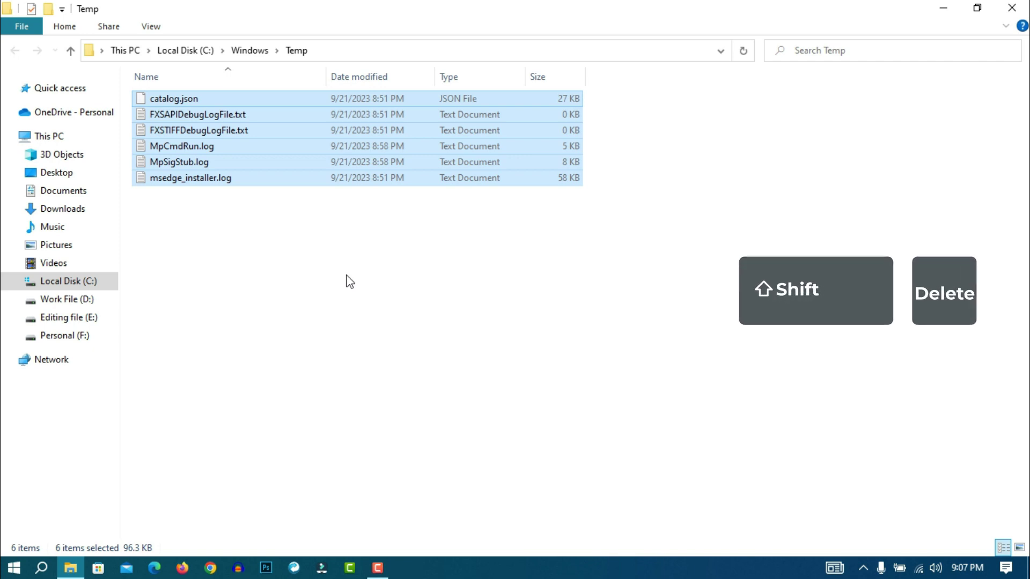
pyautogui.hotkey('shift', 'Delete')
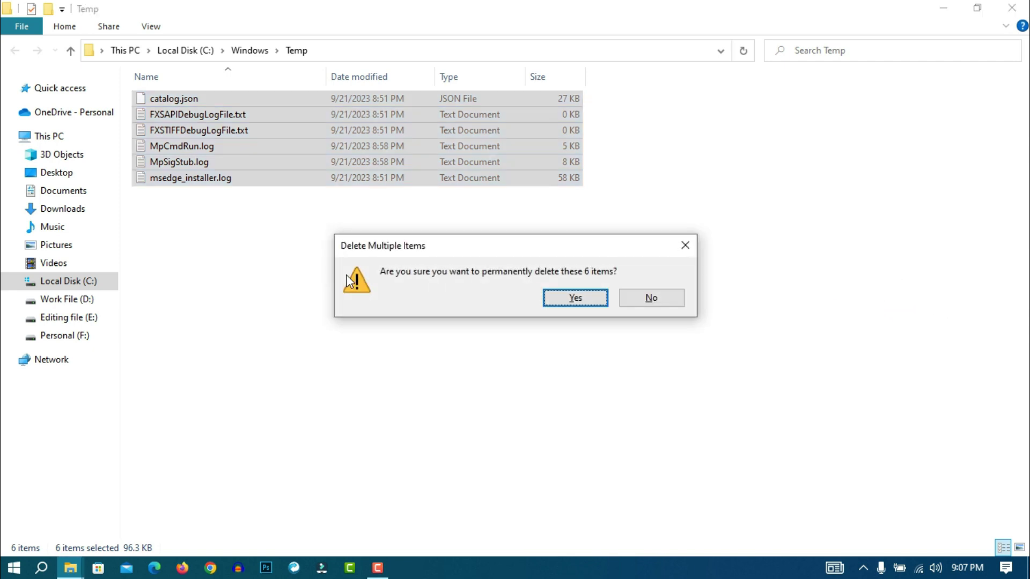
pyautogui.click(574, 298)
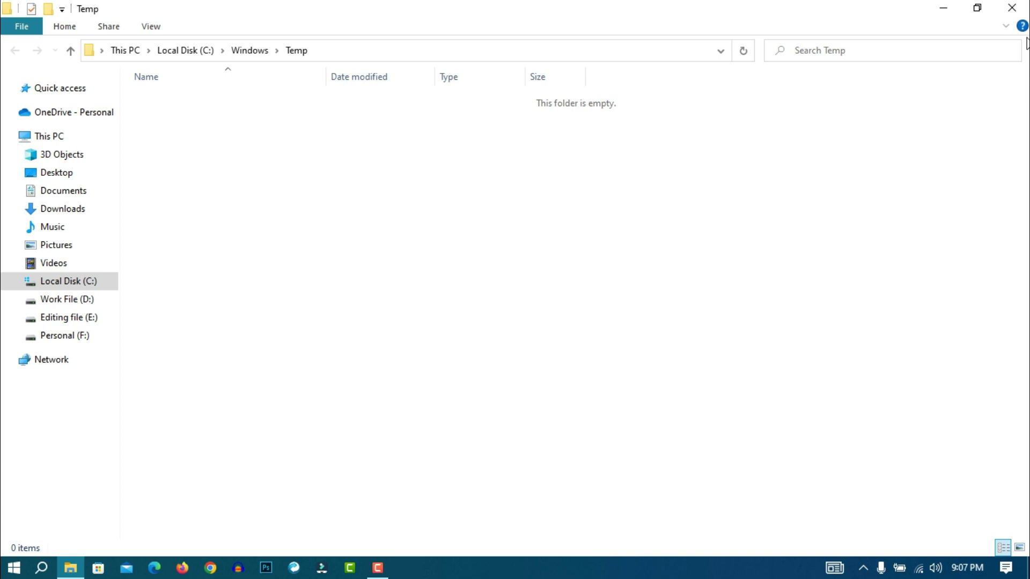
pyautogui.click(1012, 8)
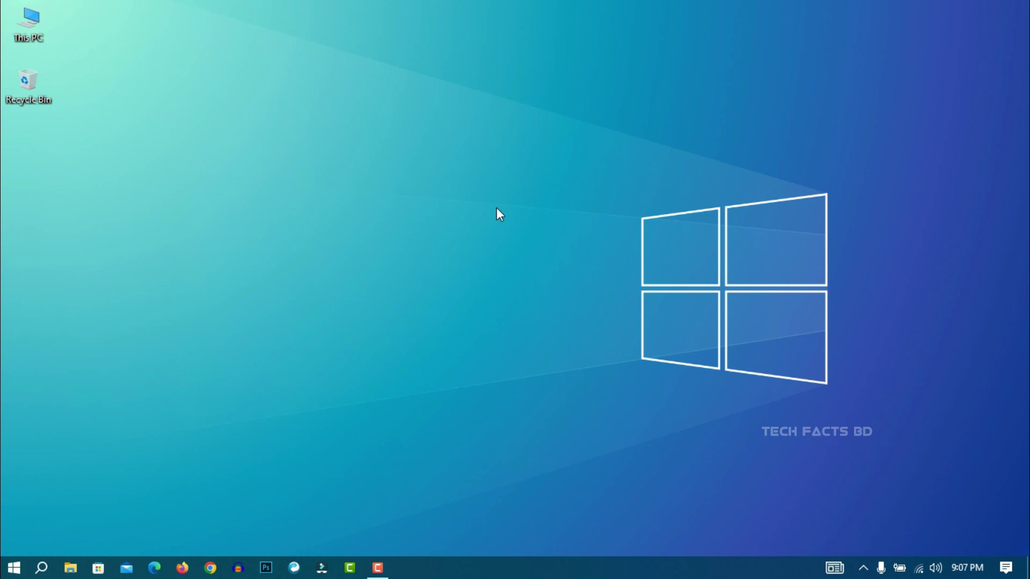
# Step: Open the Windows Prefetch folder by running the prefetch command
pyautogui.press('super+r')
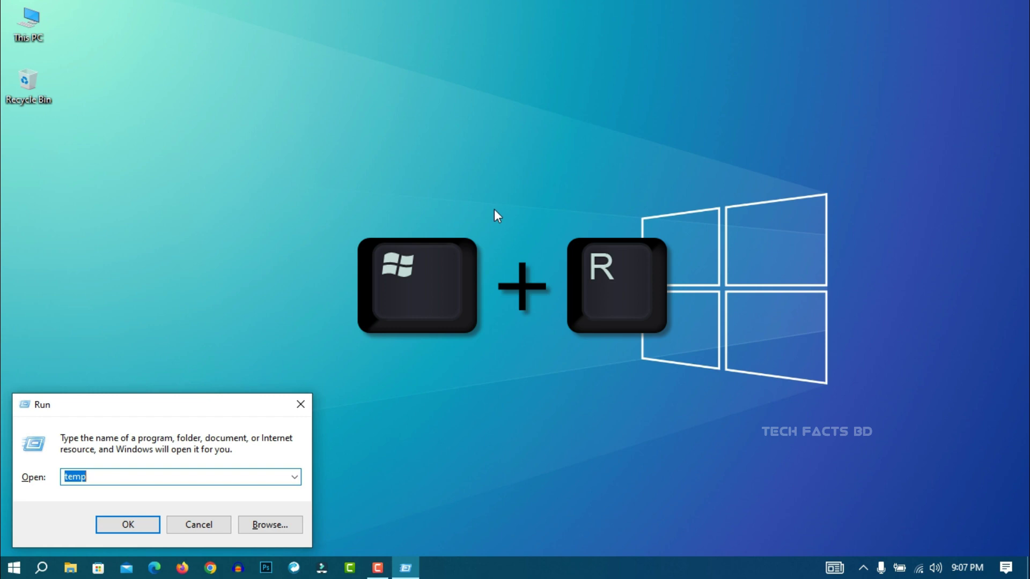
pyautogui.click(294, 477)
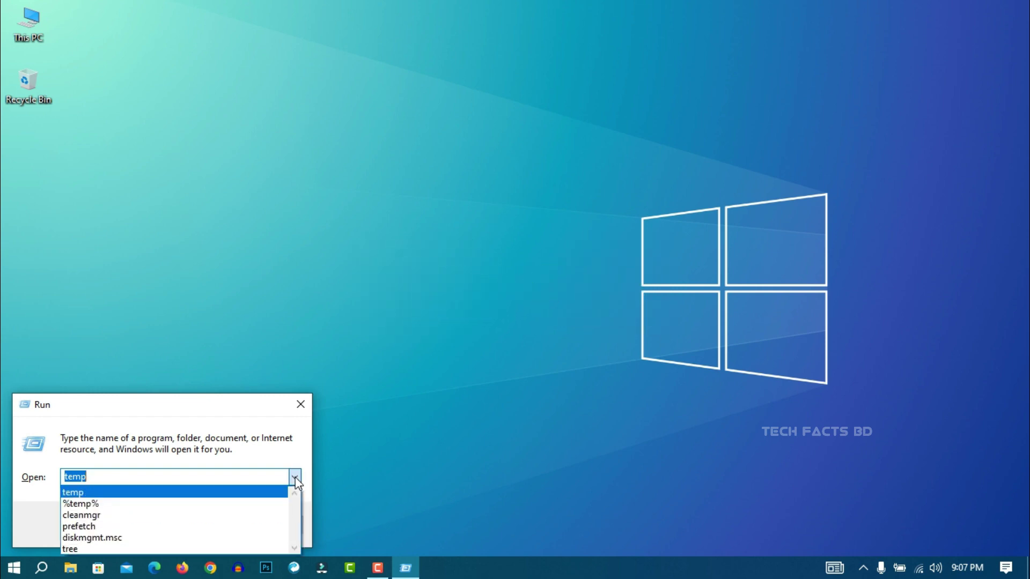
pyautogui.click(108, 527)
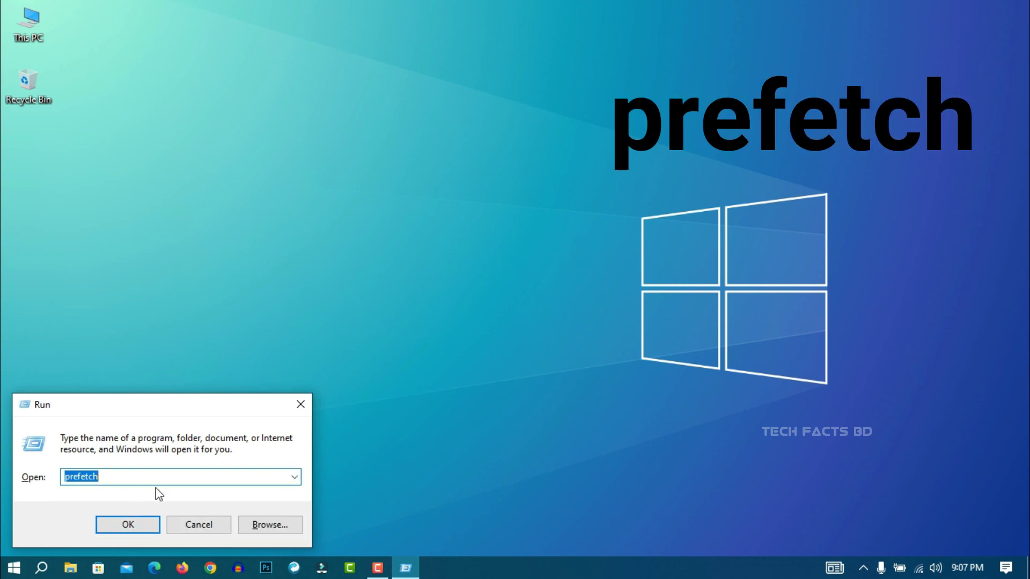
pyautogui.click(133, 525)
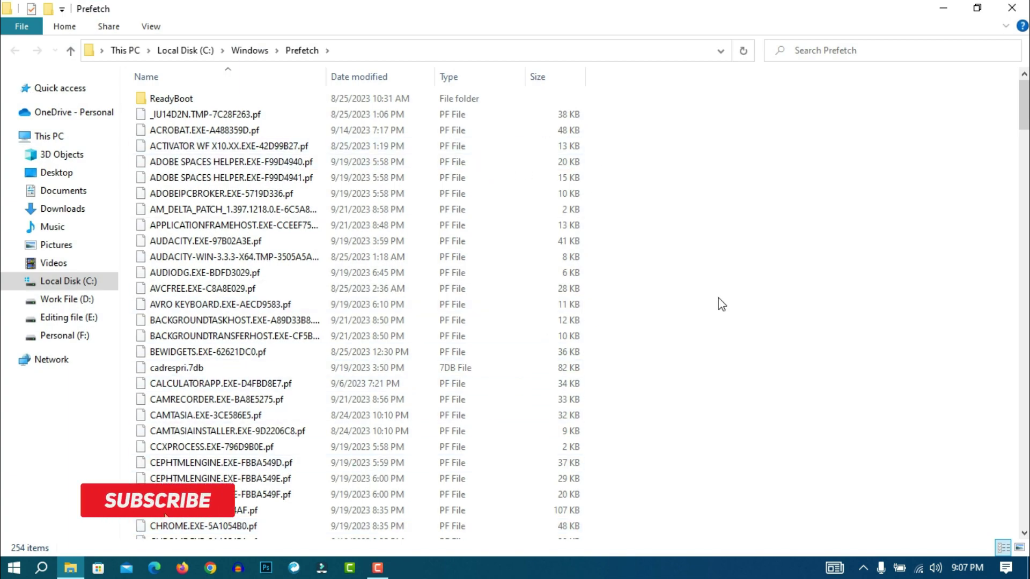
# Step: Permanently delete everything in the Prefetch folder, skipping all files in use, and close the folder
pyautogui.scroll(-15, 717, 301)
pyautogui.scroll(9, 721, 304)
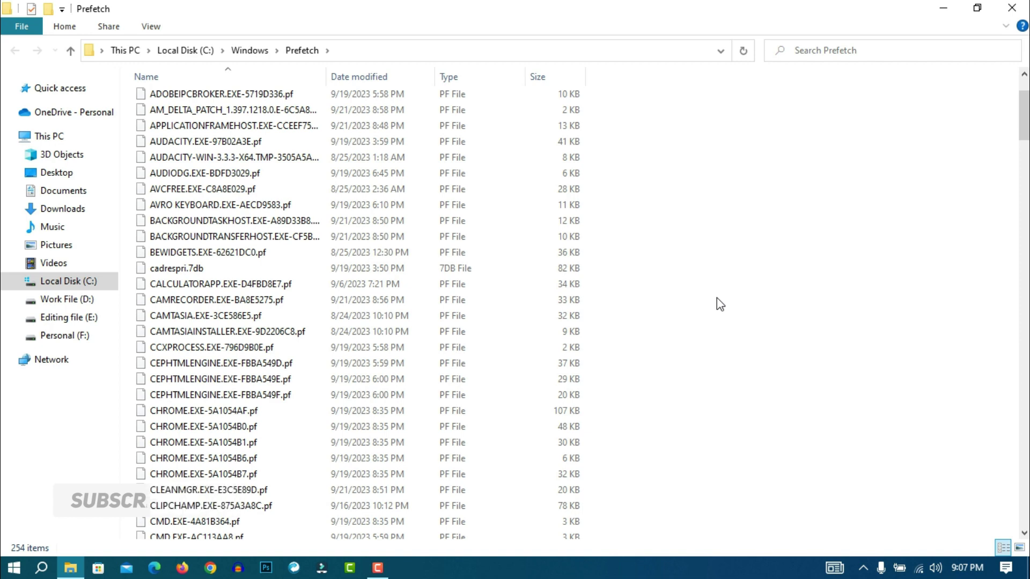
pyautogui.scroll(2, 719, 304)
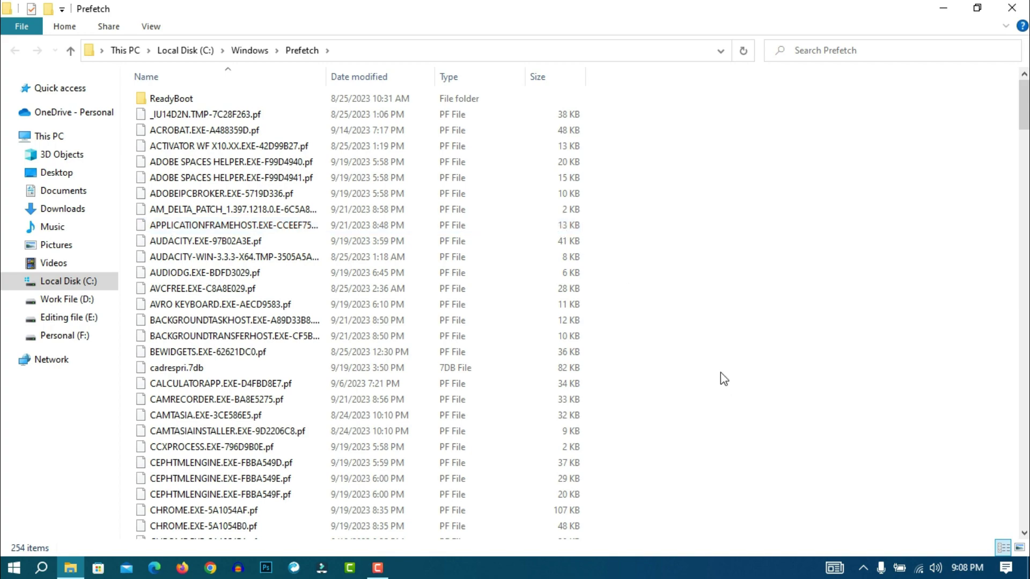
pyautogui.scroll(-8, 721, 384)
pyautogui.scroll(-8, 719, 375)
pyautogui.scroll(3, 719, 375)
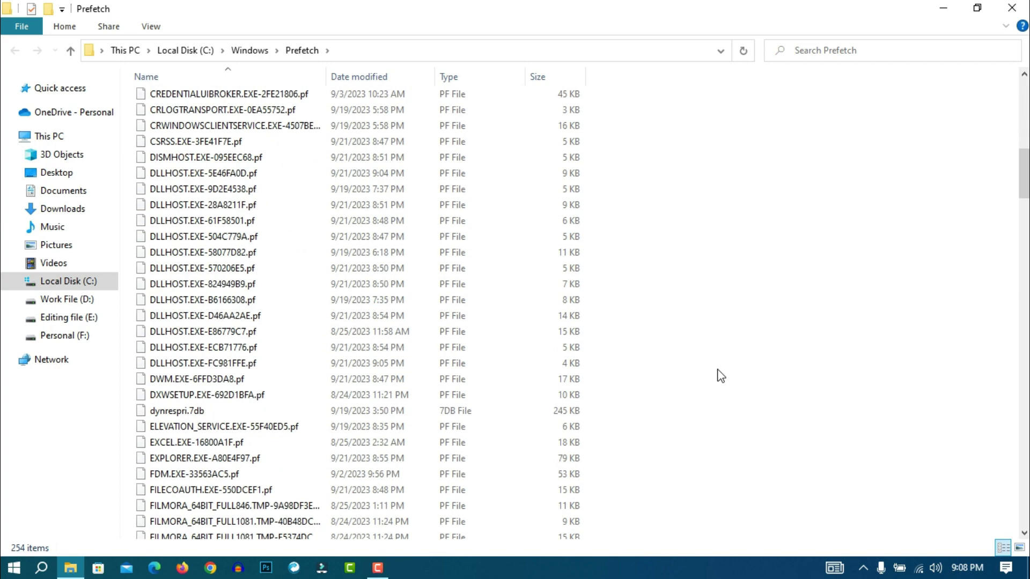
pyautogui.scroll(15, 721, 376)
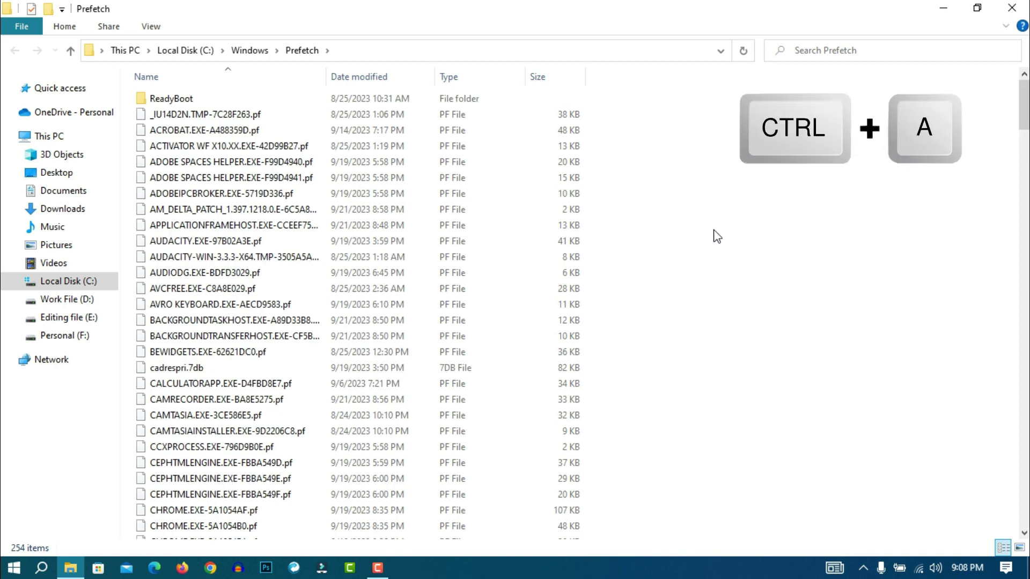
pyautogui.hotkey('ctrl', 'a')
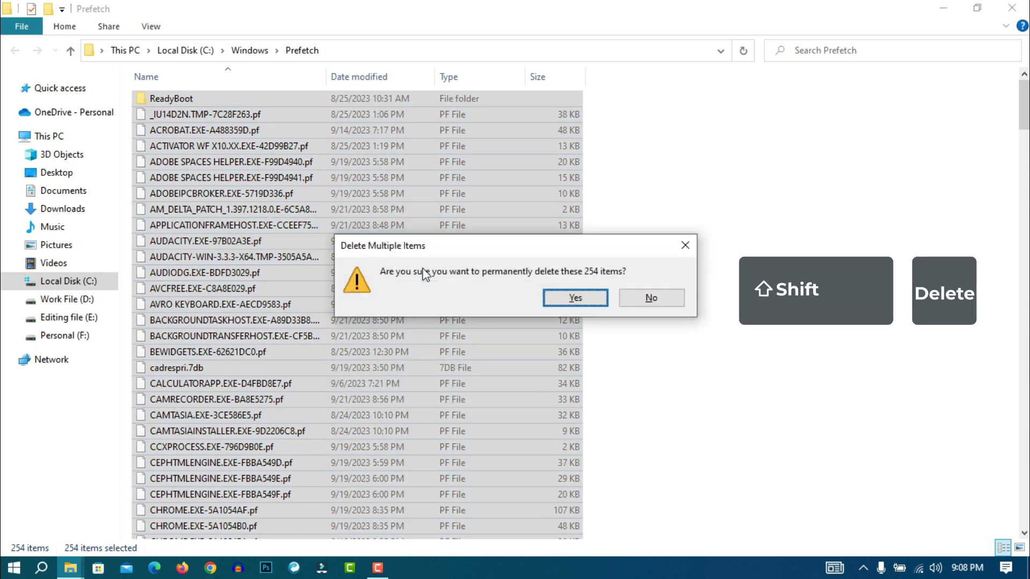
pyautogui.click(575, 298)
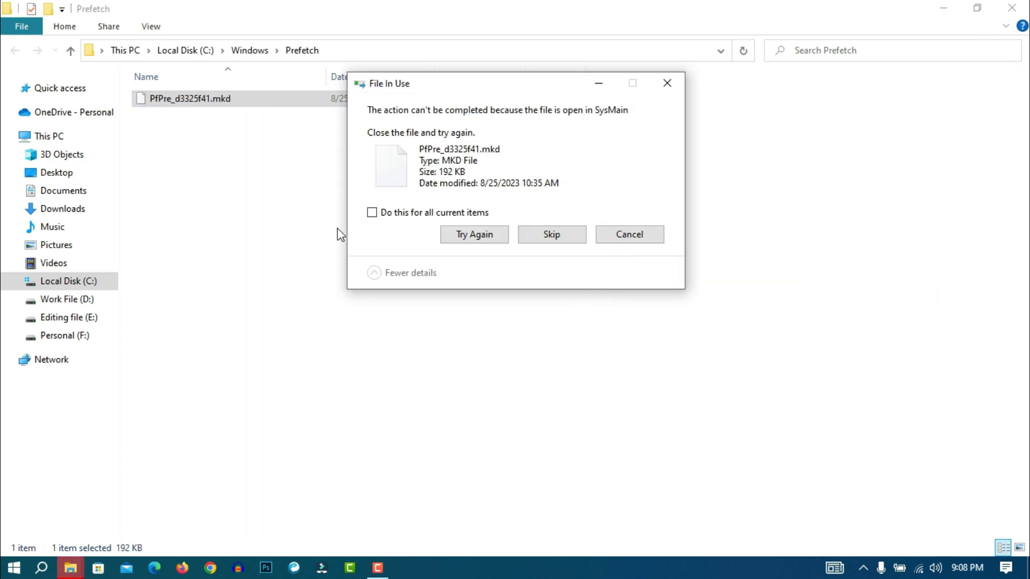
pyautogui.click(372, 213)
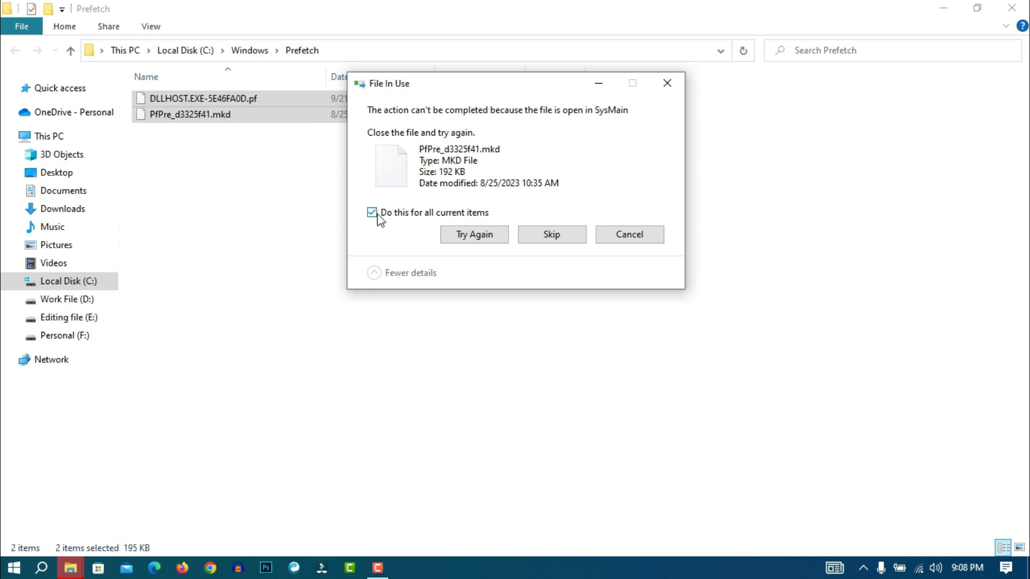
pyautogui.click(542, 236)
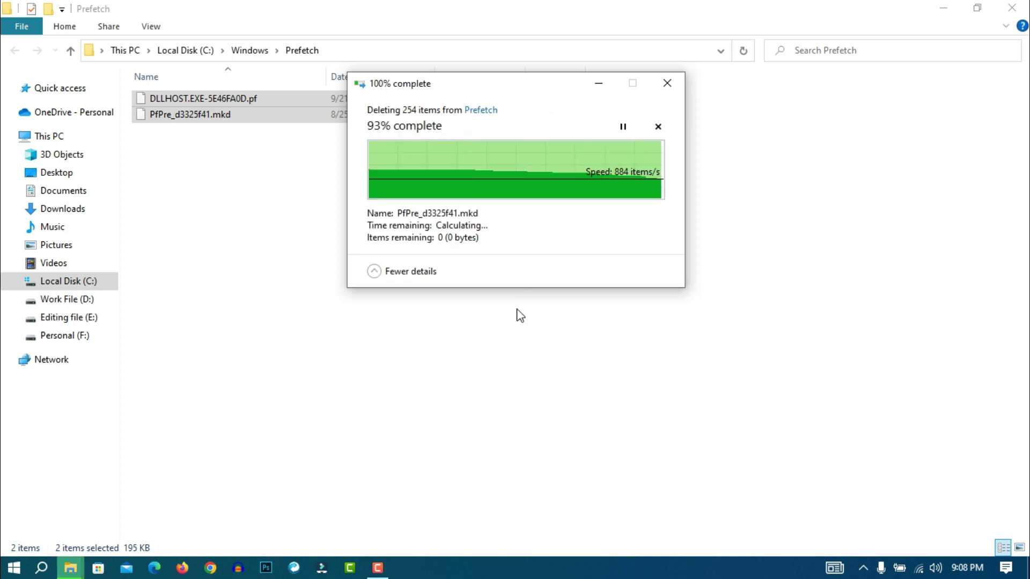
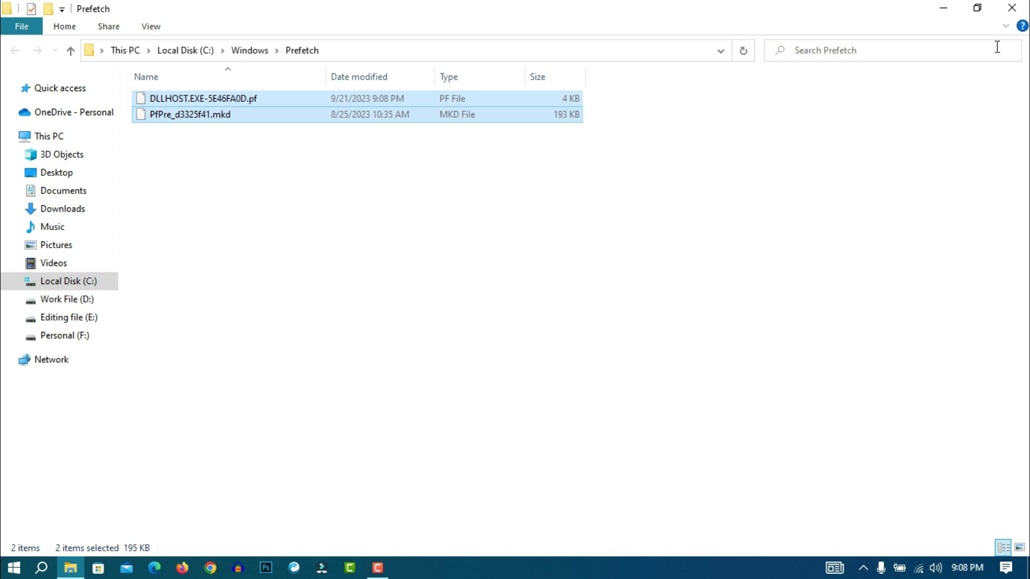
pyautogui.click(1013, 9)
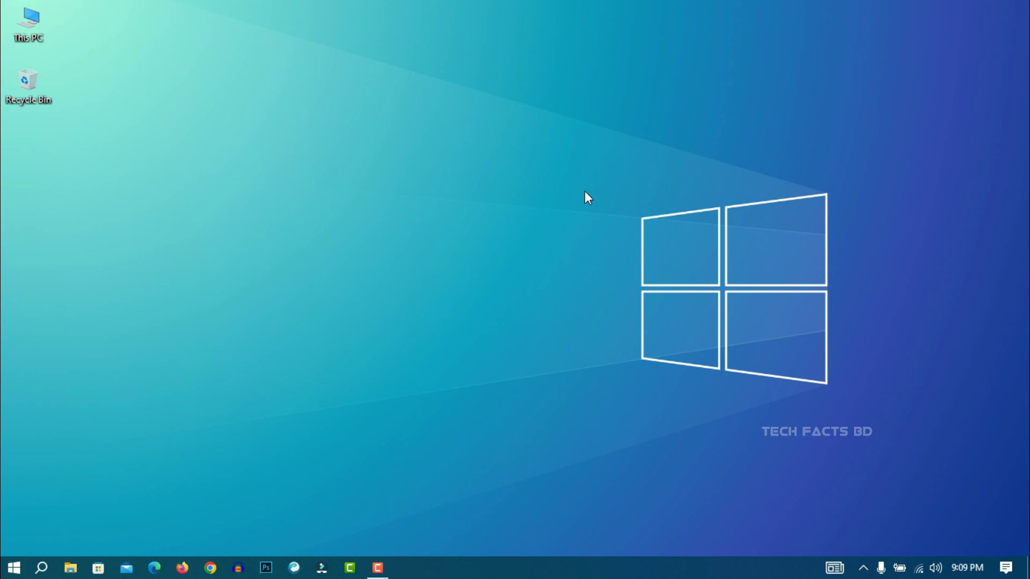
# Step: Launch Disk Cleanup by running the cleanmgr command and choose drive C: to clean up
pyautogui.press('super+r')
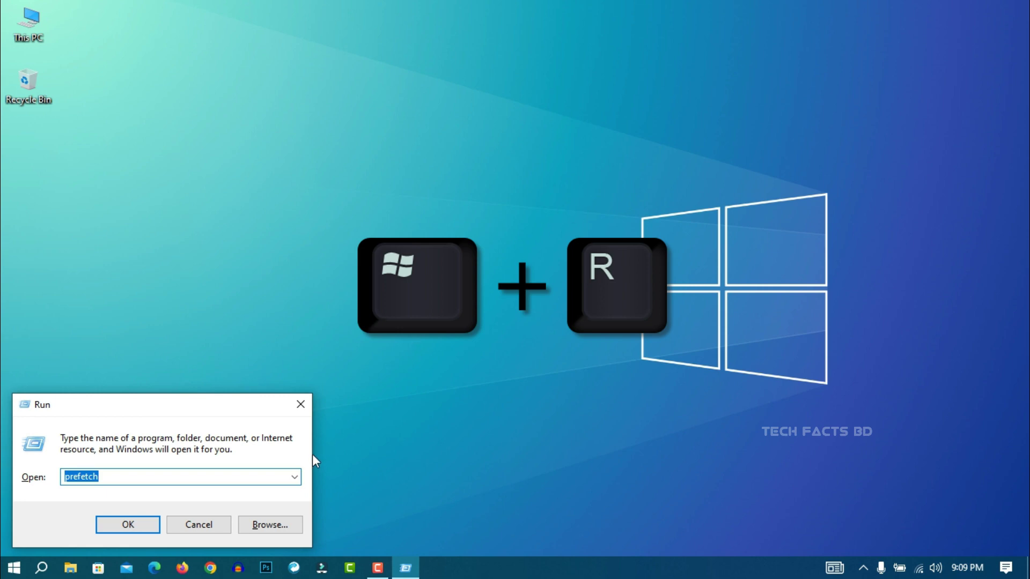
pyautogui.click(294, 477)
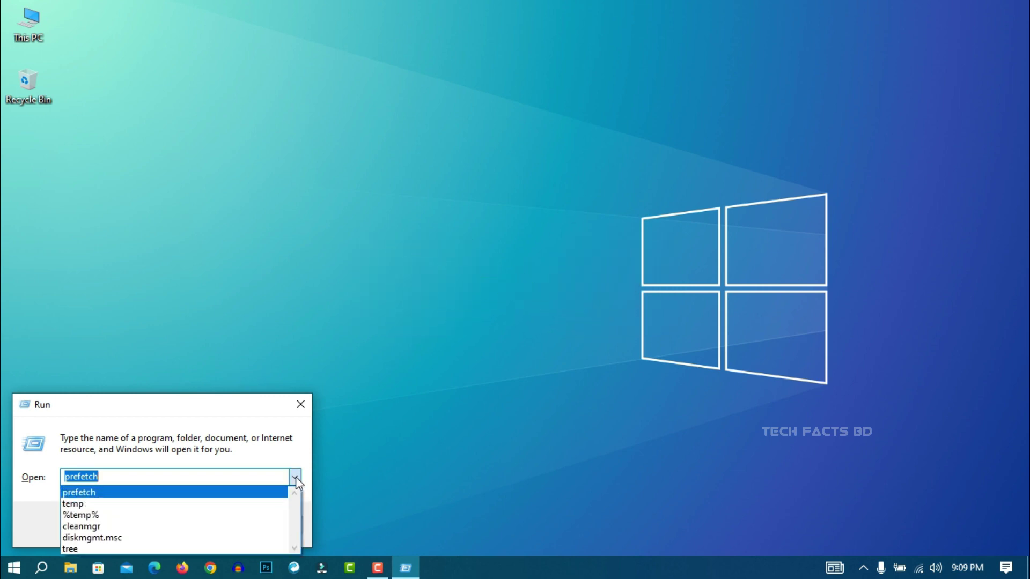
pyautogui.click(113, 527)
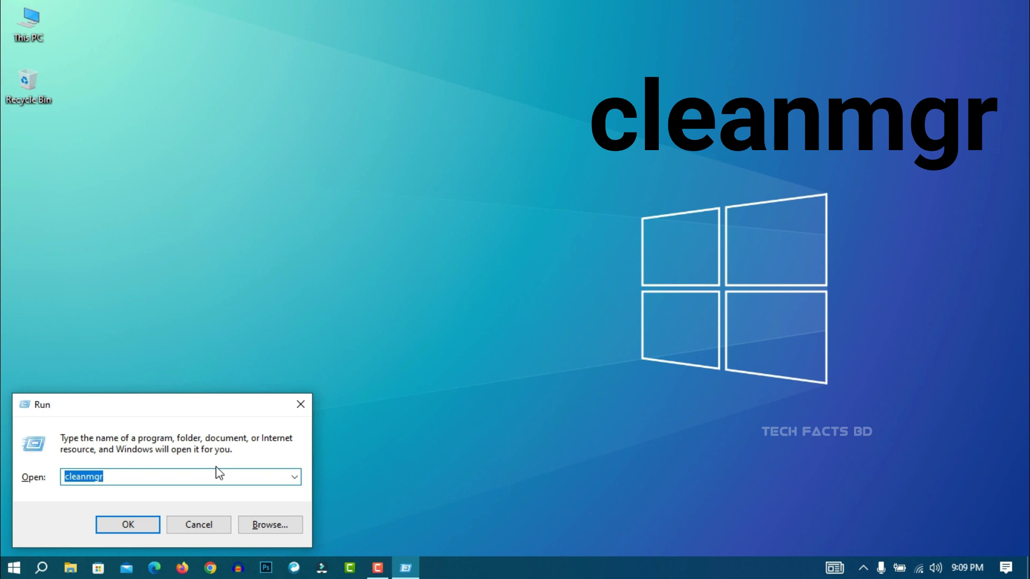
pyautogui.click(119, 528)
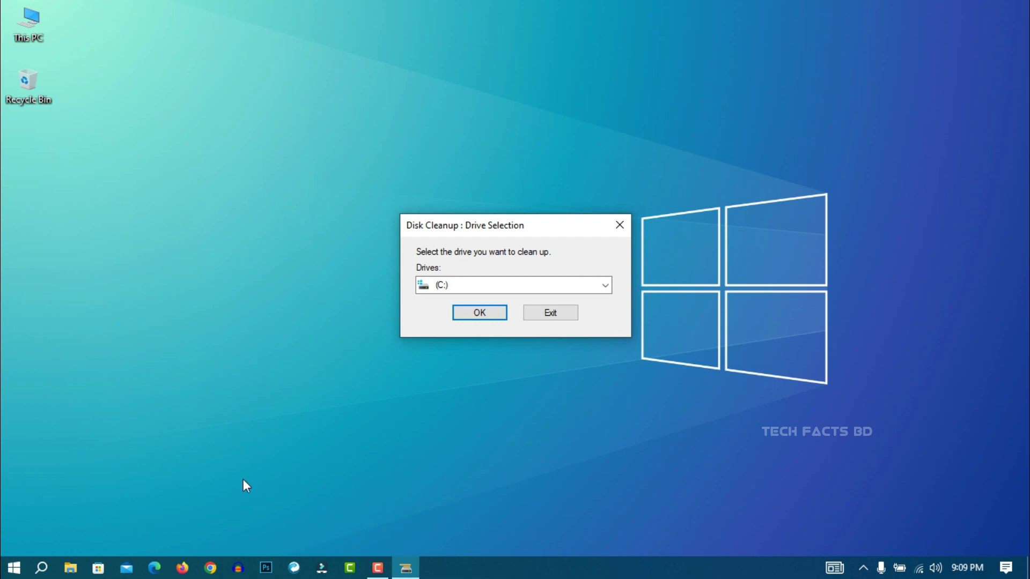
pyautogui.click(606, 286)
pyautogui.click(449, 302)
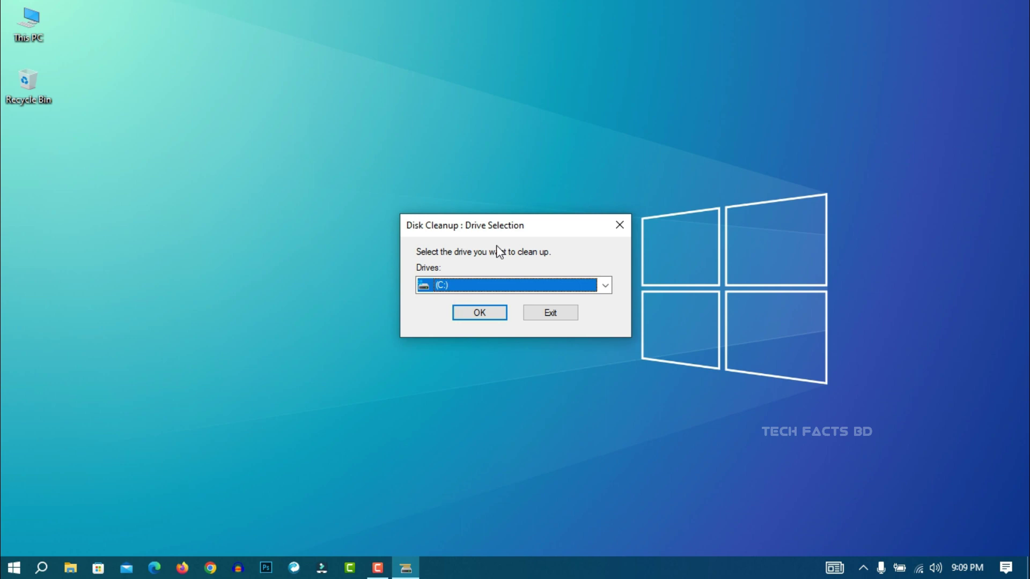
pyautogui.click(474, 314)
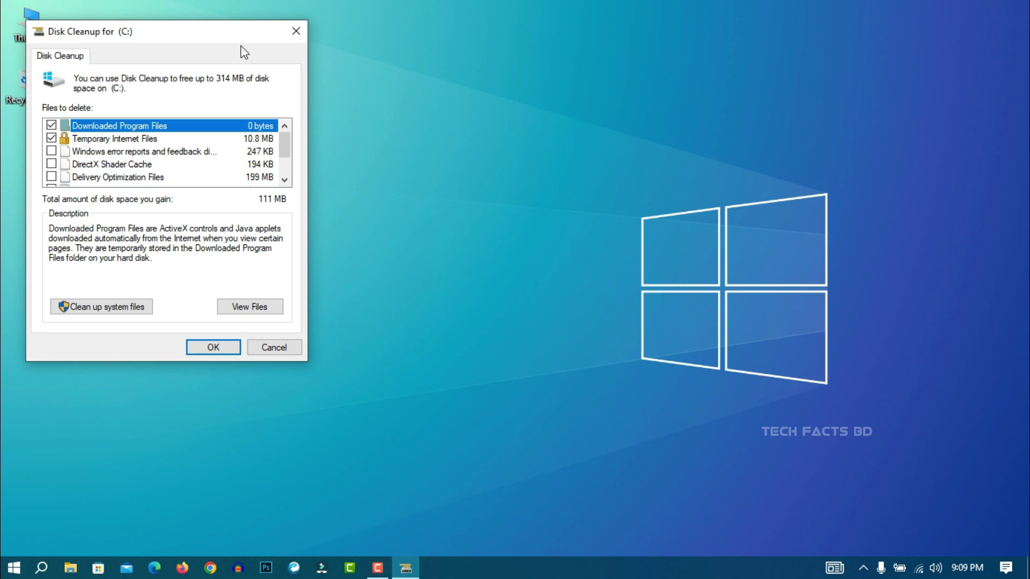
# Step: Mark Windows error reports, DirectX Shader Cache, Delivery Optimization Files, Recycle Bin and Temporary files for deletion
pyautogui.moveTo(219, 32); pyautogui.dragTo(528, 75)
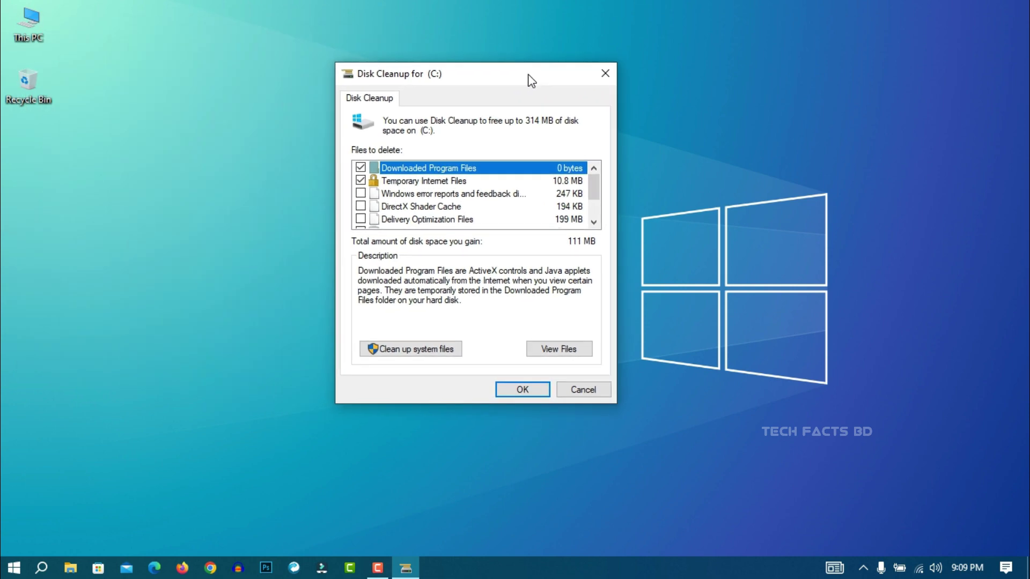
pyautogui.click(362, 194)
pyautogui.click(361, 206)
pyautogui.click(361, 219)
pyautogui.scroll(-1, 360, 221)
pyautogui.click(361, 194)
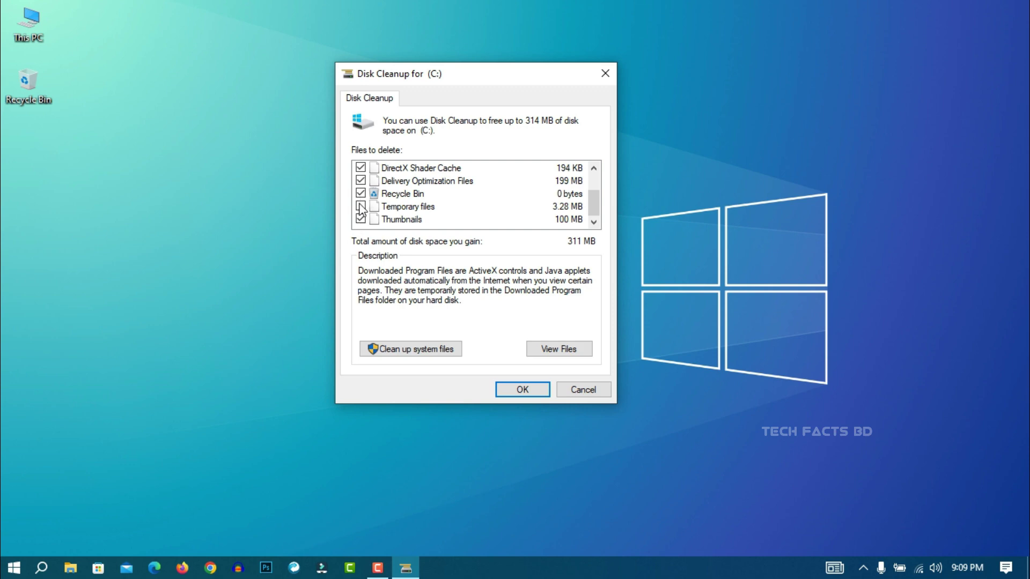
pyautogui.click(361, 207)
pyautogui.scroll(1, 432, 212)
pyautogui.scroll(-1, 431, 212)
# Step: Switch Disk Cleanup to cleaning up system files and rescan drive C:
pyautogui.click(455, 351)
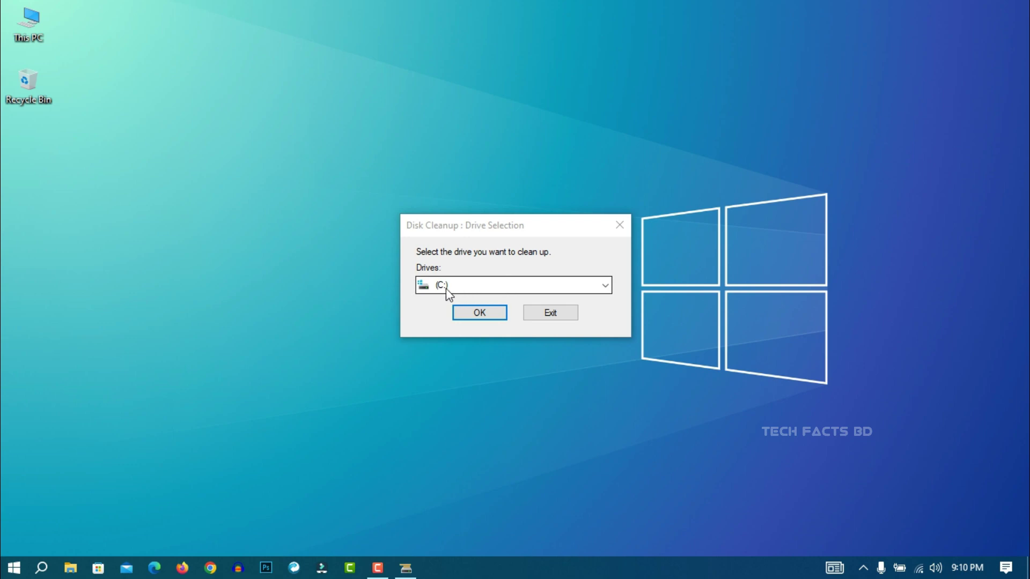
pyautogui.click(472, 313)
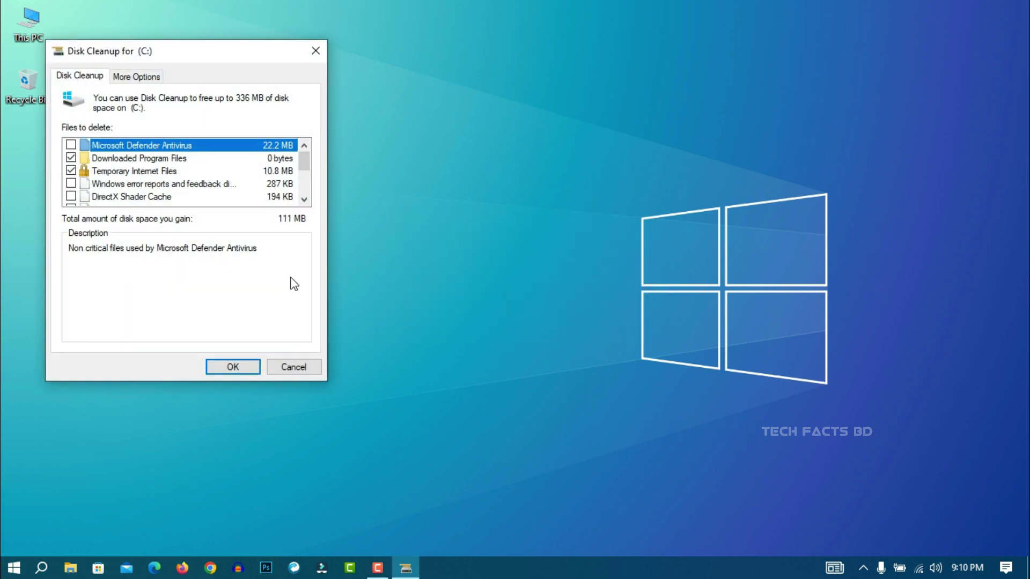
pyautogui.moveTo(226, 50); pyautogui.dragTo(490, 65)
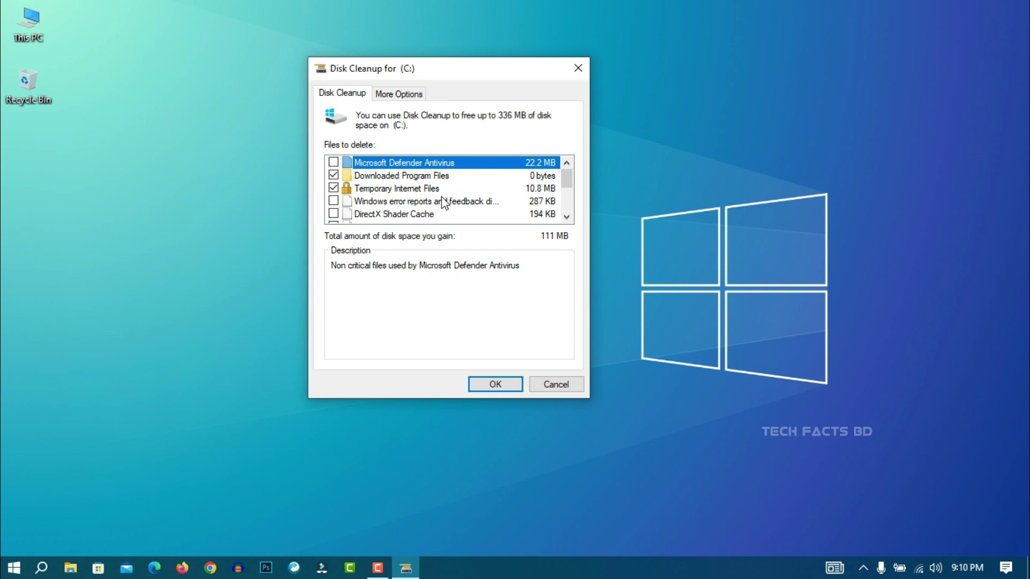
# Step: Mark the Recycle Bin for cleanup, leave Temporary files unmarked, and permanently delete the selected files
pyautogui.scroll(-2, 441, 199)
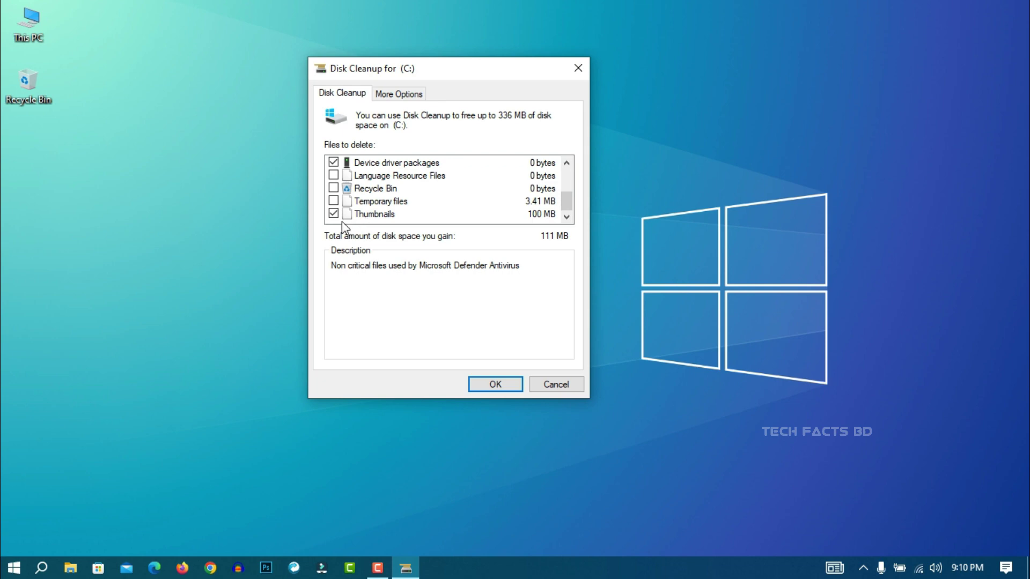
pyautogui.click(333, 191)
pyautogui.click(333, 202)
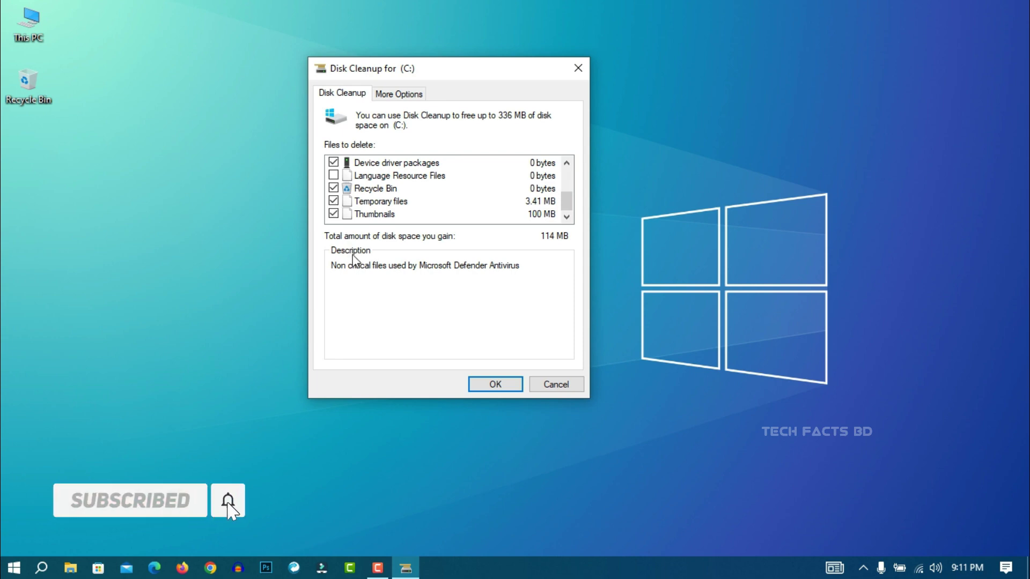
pyautogui.click(333, 200)
pyautogui.click(491, 384)
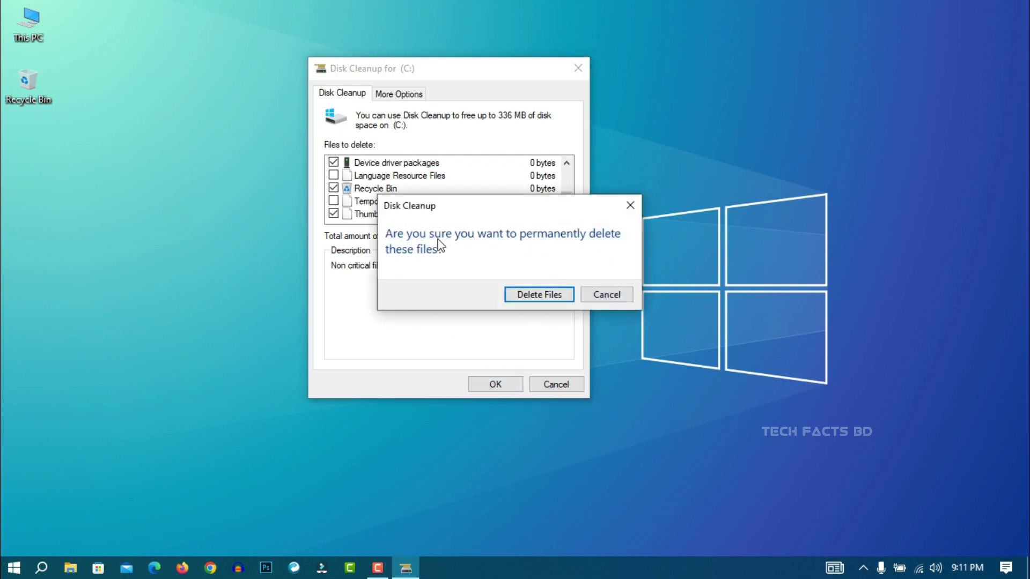
pyautogui.click(539, 295)
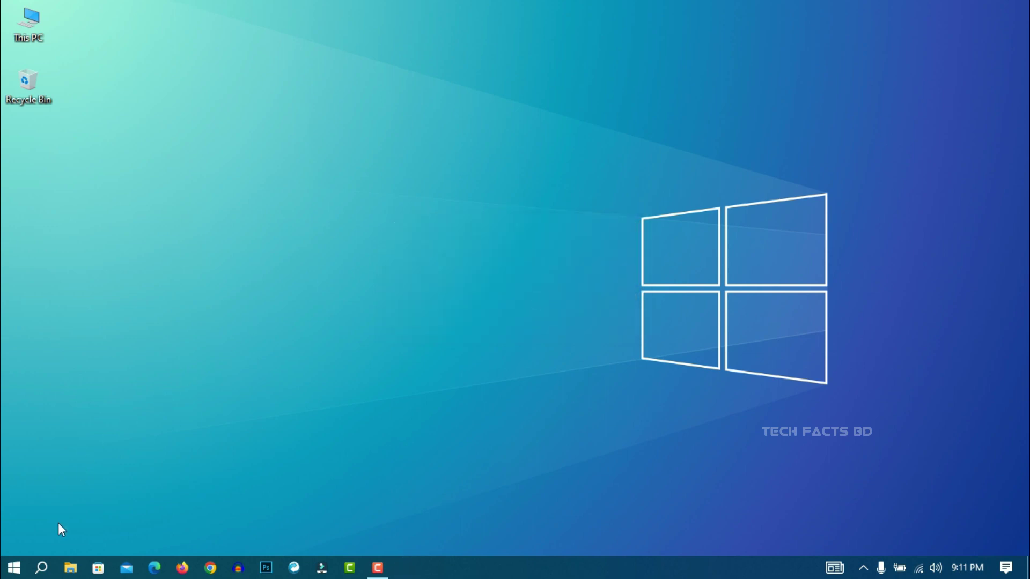
# Step: Search Windows for storage and open the Storage settings
pyautogui.click(43, 569)
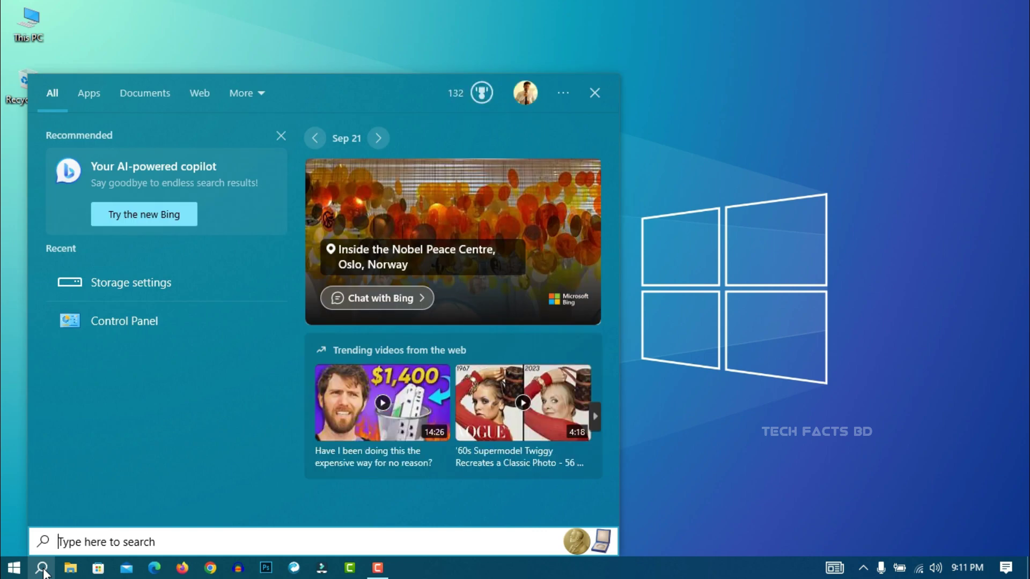
pyautogui.write('sto')
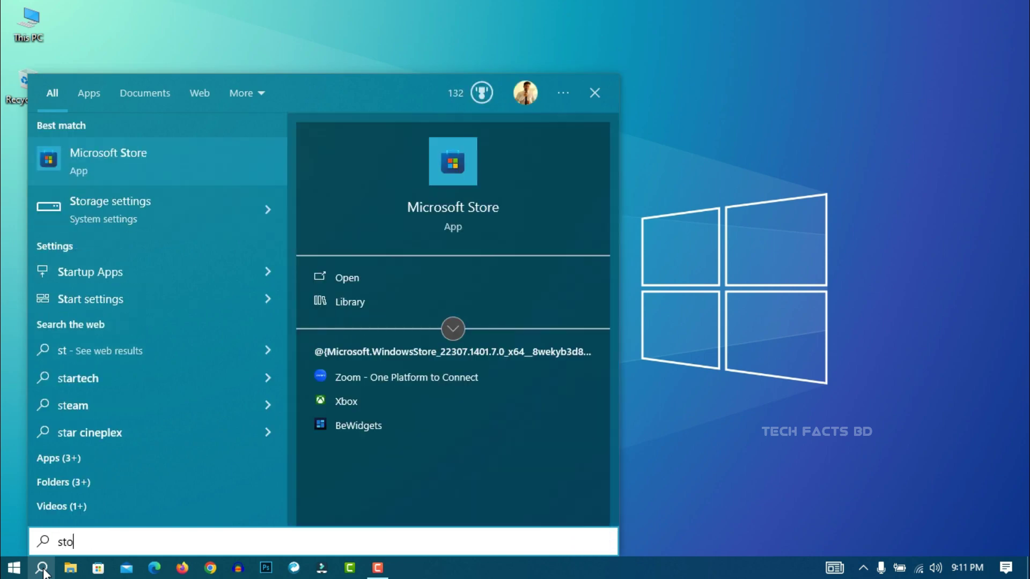
pyautogui.write('rage')
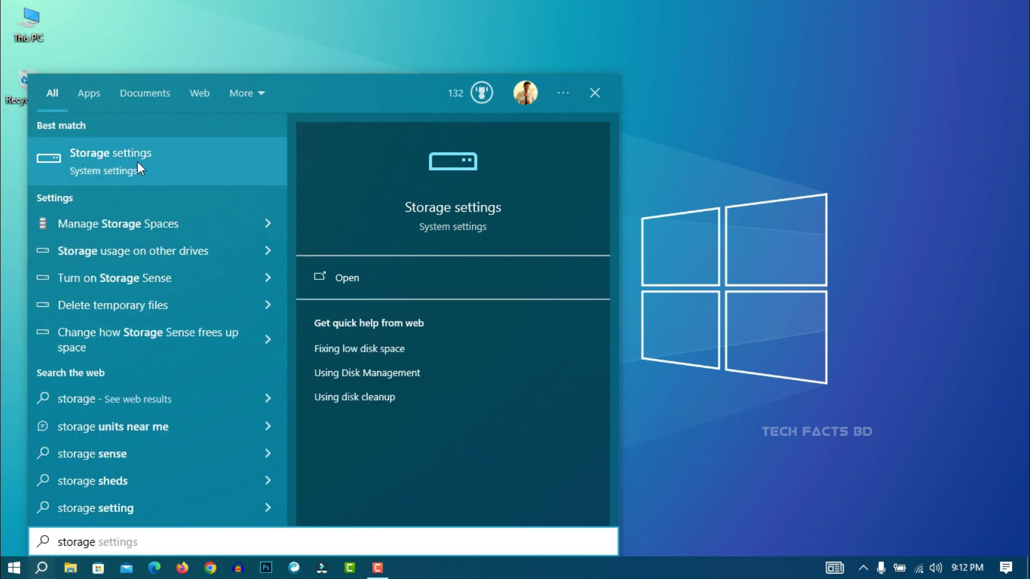
pyautogui.click(124, 153)
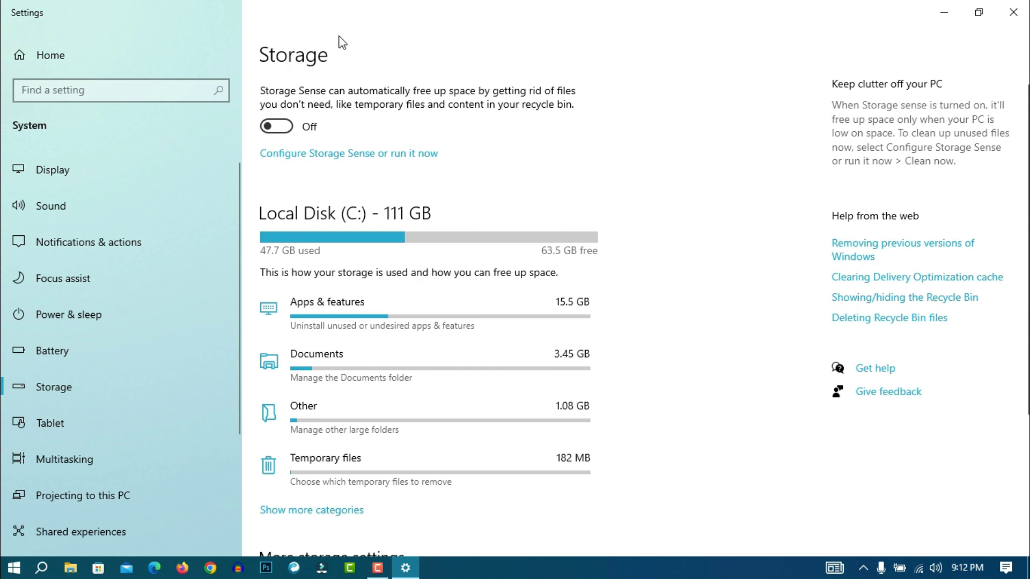
# Step: Turn on Storage Sense and open its configuration page
pyautogui.click(282, 133)
pyautogui.click(375, 156)
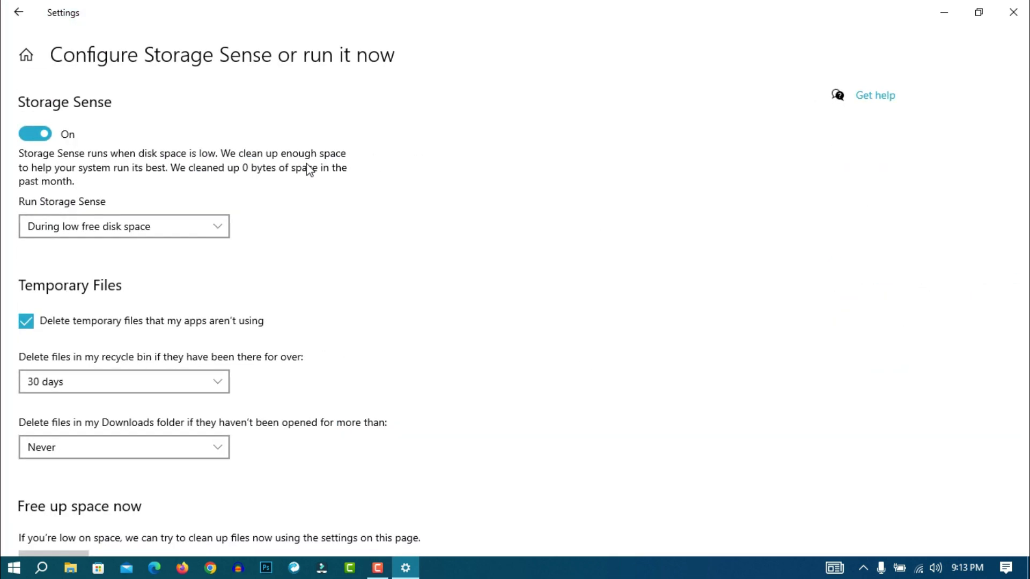
# Step: Review the deletion intervals for the recycle bin and Downloads folder, keep Downloads at Never, and close Settings
pyautogui.scroll(-1, 314, 205)
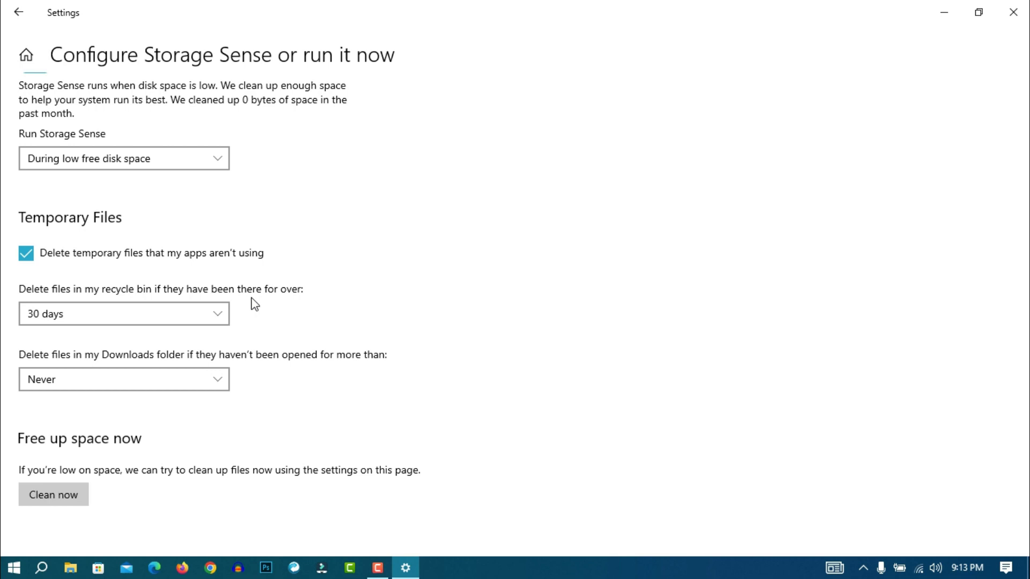
pyautogui.click(216, 319)
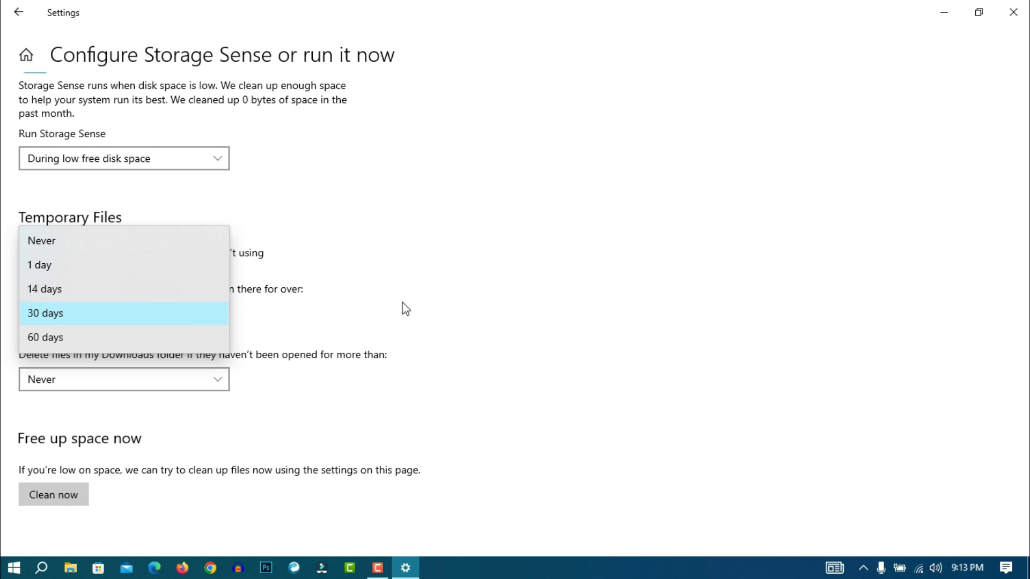
pyautogui.click(430, 303)
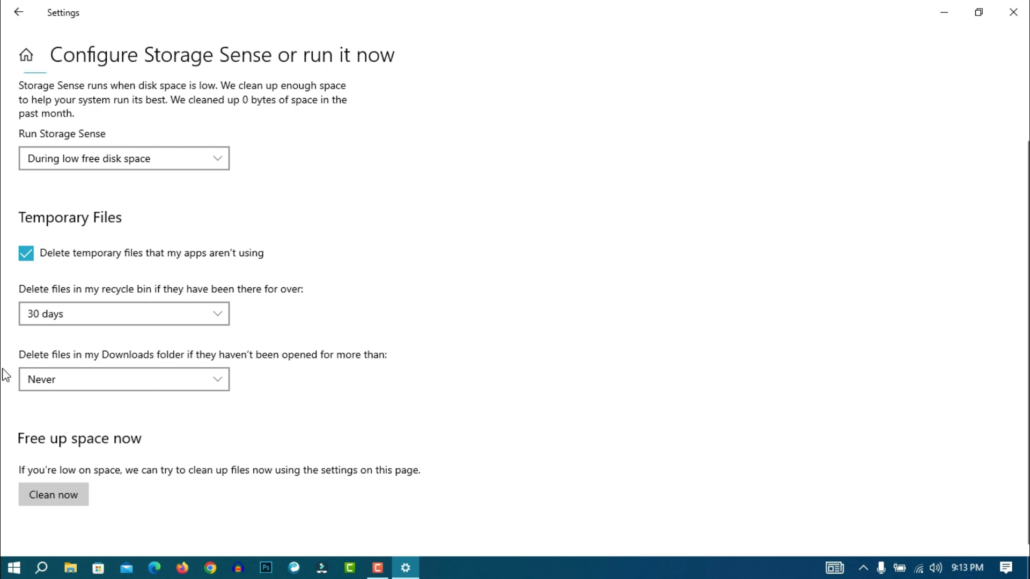
pyautogui.click(217, 385)
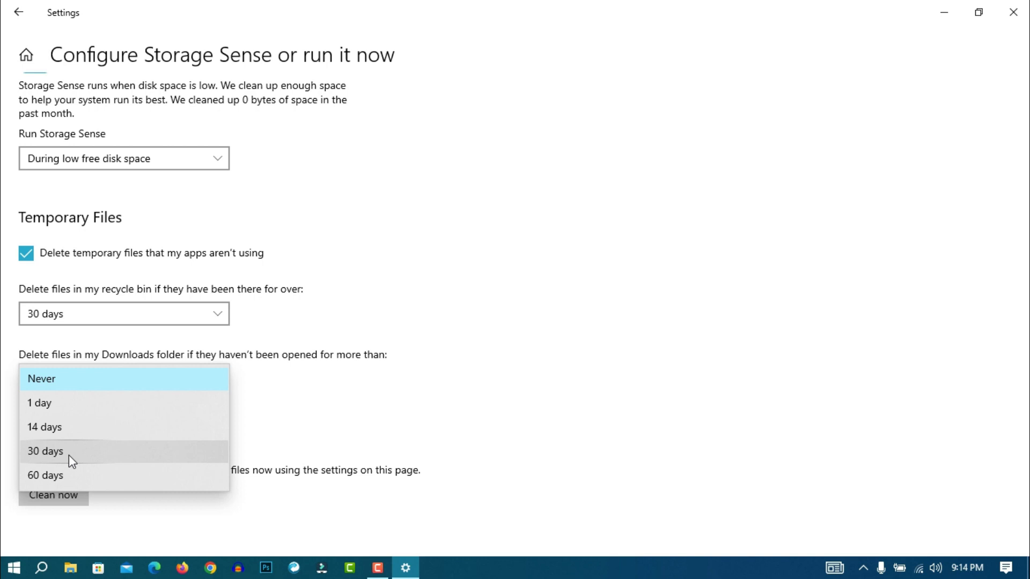
pyautogui.click(131, 381)
pyautogui.scroll(2, 417, 327)
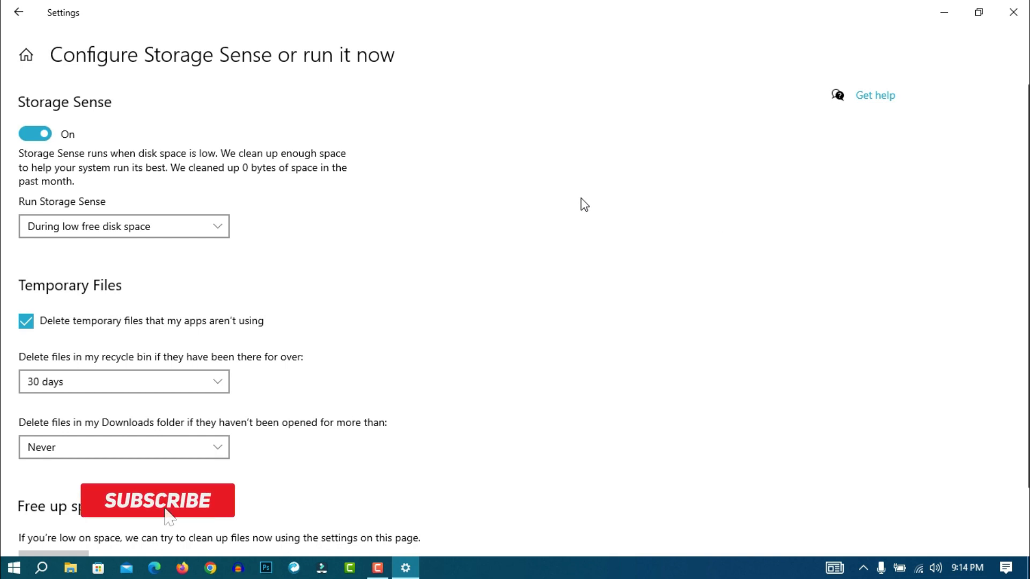
pyautogui.click(1013, 22)
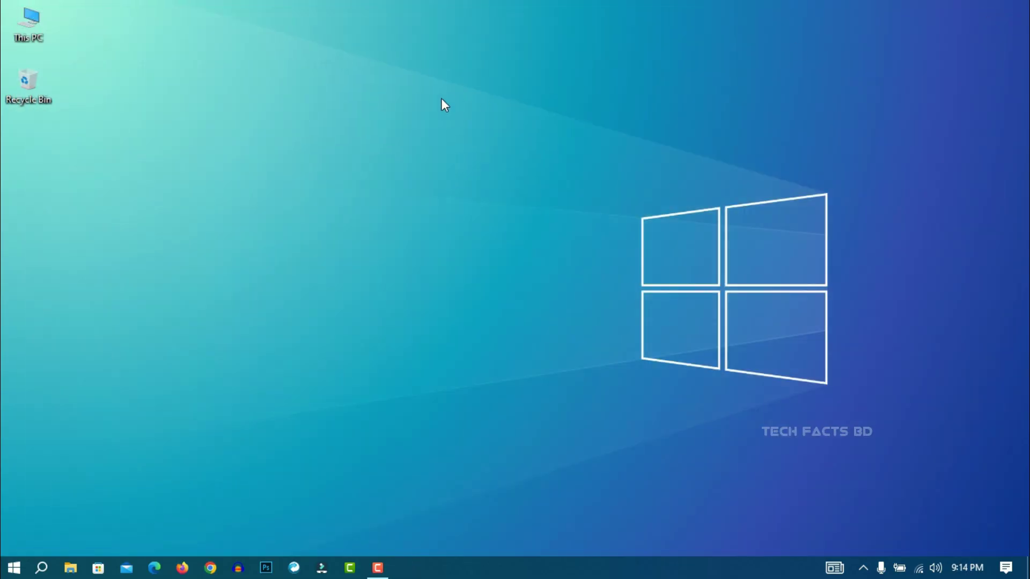